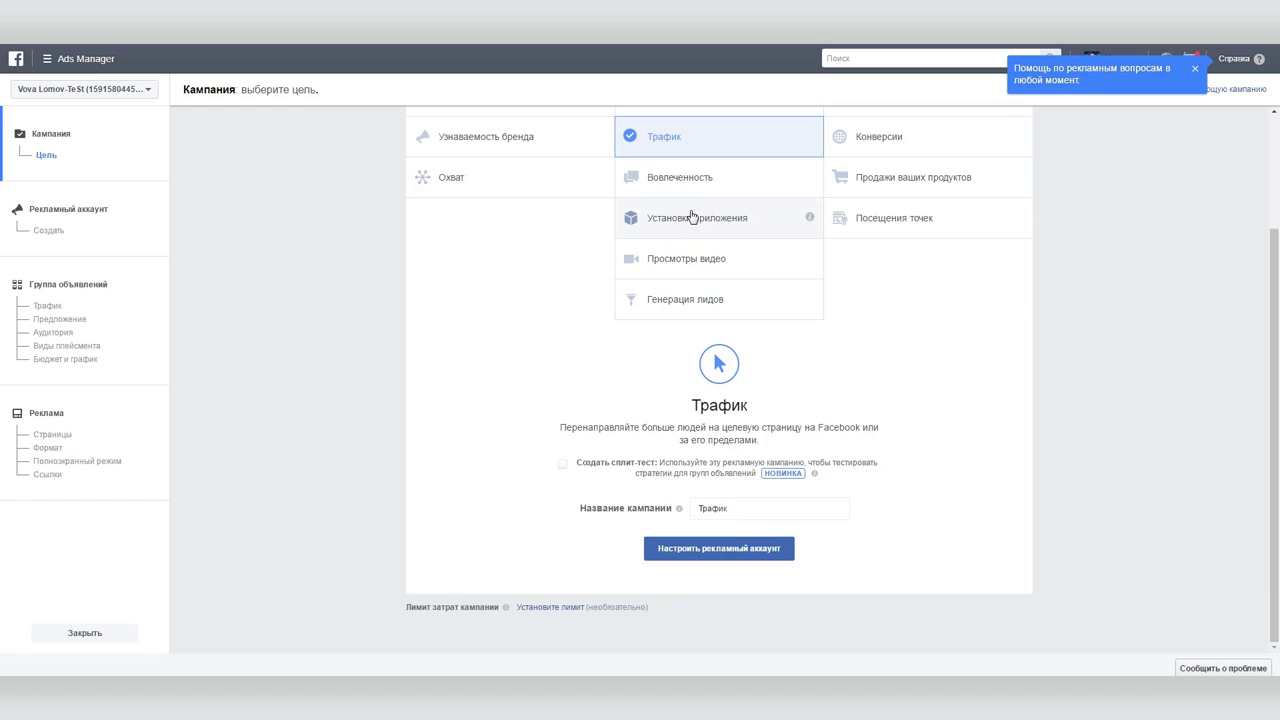
# Choose the Конверсии campaign objective and accept the ad account settings of Россия, Российский рубль and Europe/Moscow
pyautogui.click(895, 130)
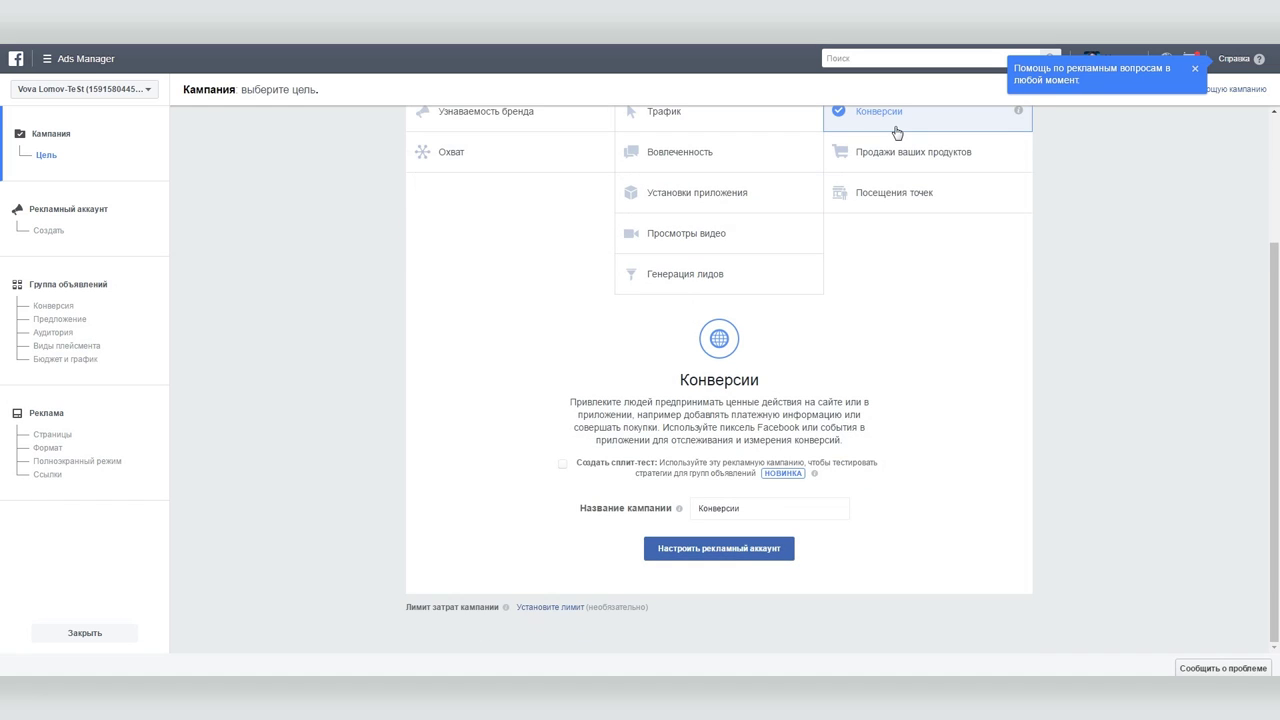
pyautogui.click(724, 553)
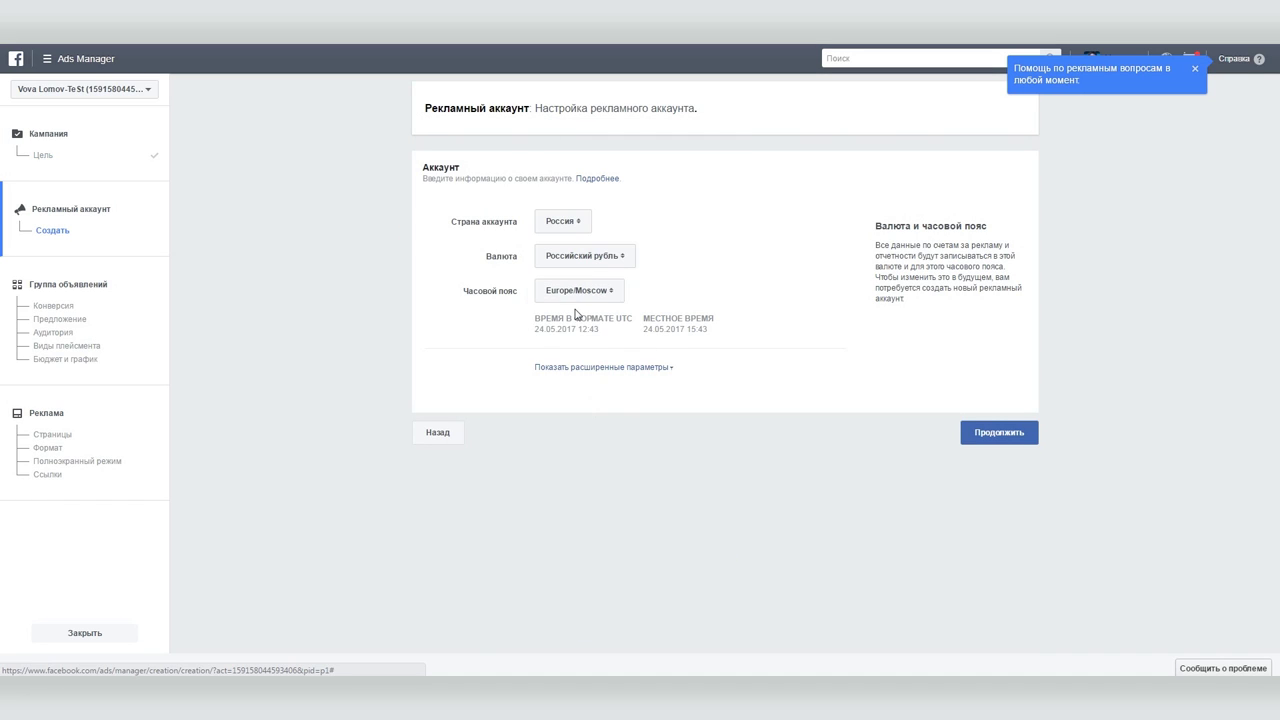
pyautogui.click(1010, 440)
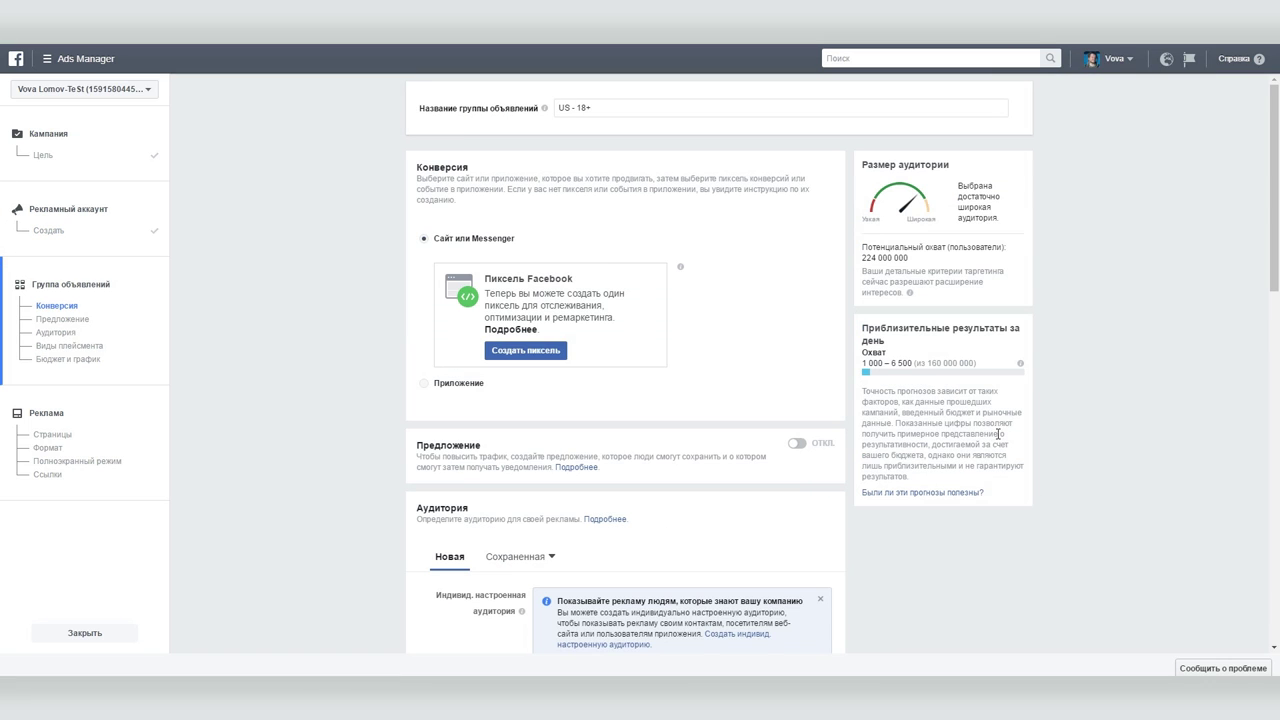
# Create a Facebook pixel for the ad set's conversions with the suggested name and accepted terms, leaving its setup for now
pyautogui.click(515, 352)
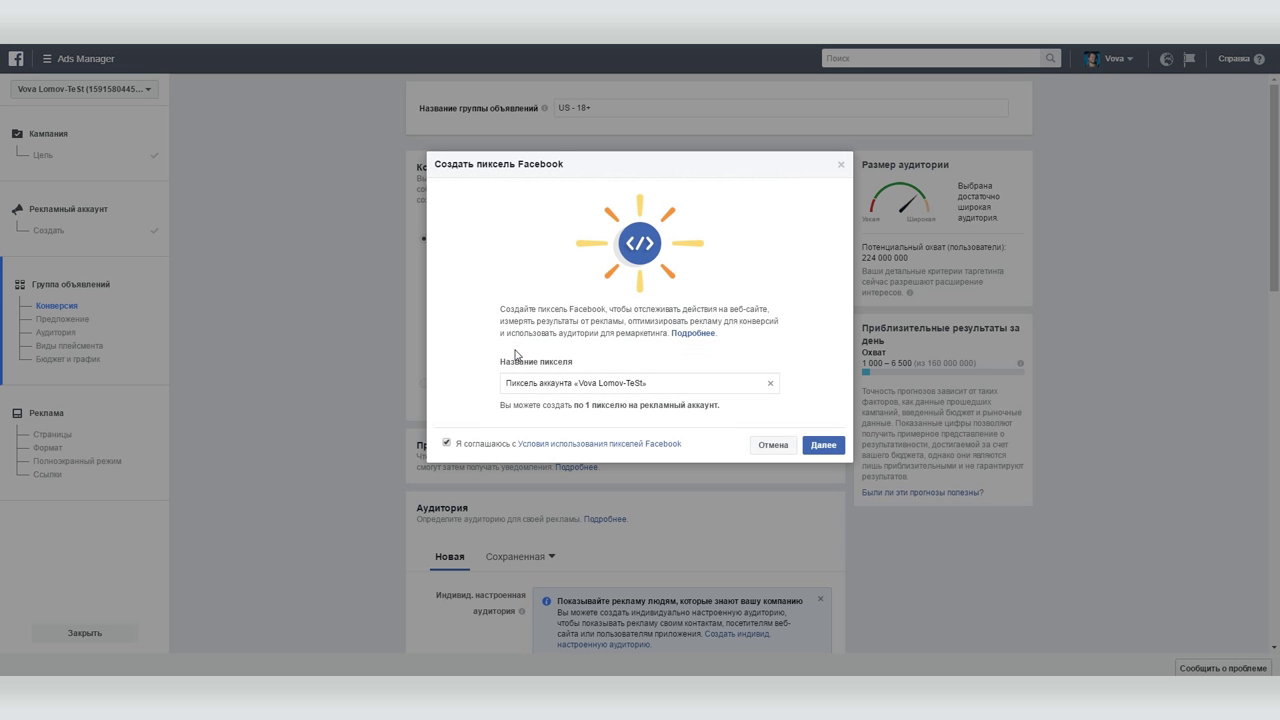
pyautogui.click(818, 450)
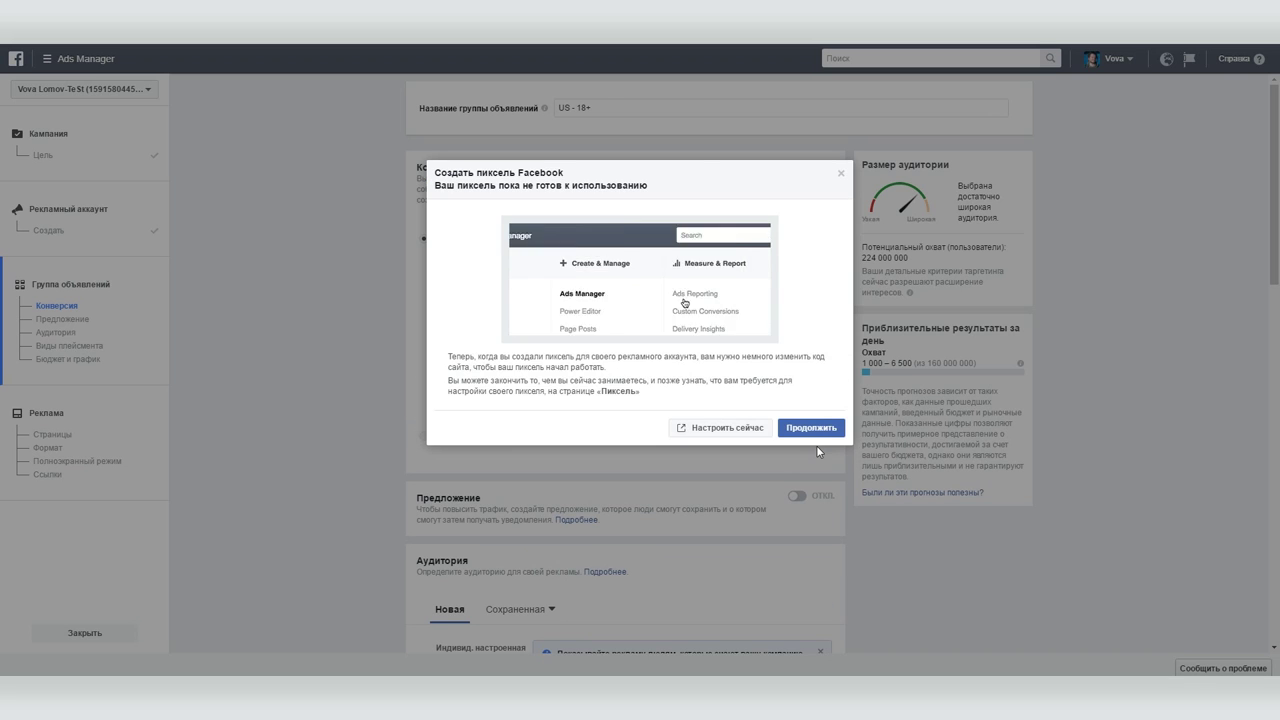
pyautogui.click(813, 427)
# Open the pixel's installation instructions and copy the entire pixel base code
pyautogui.click(521, 400)
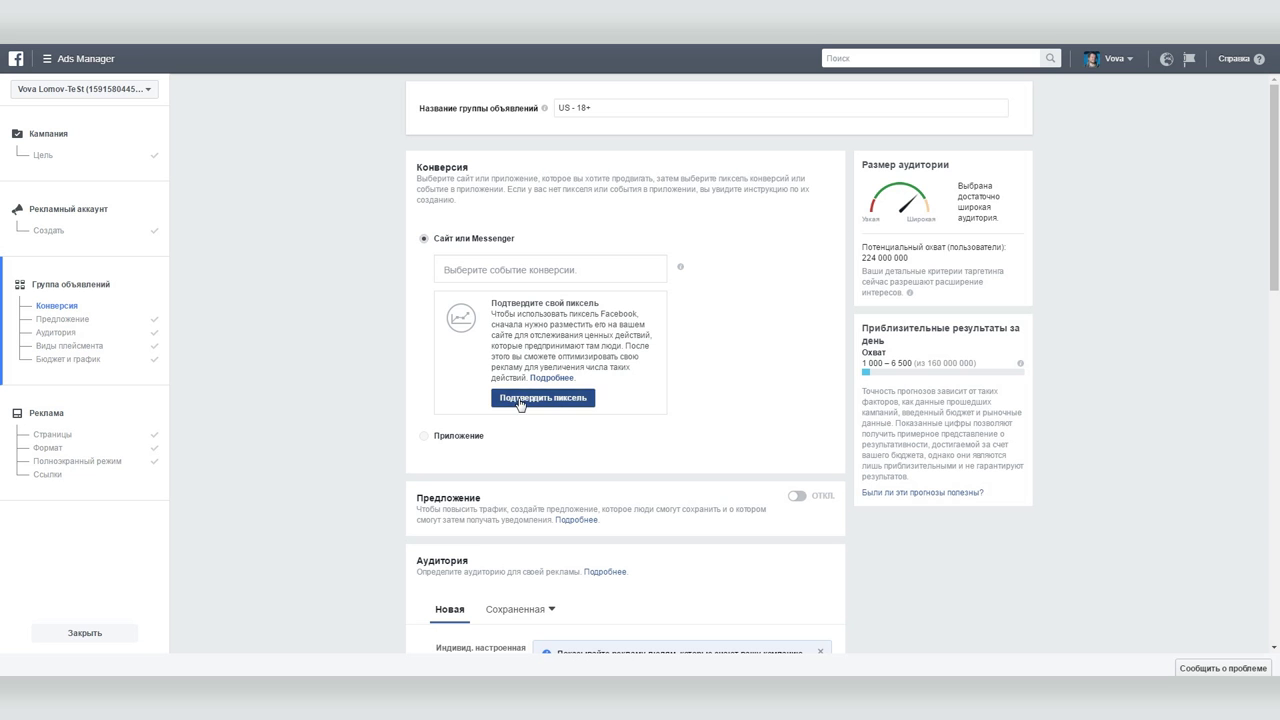
pyautogui.click(610, 380)
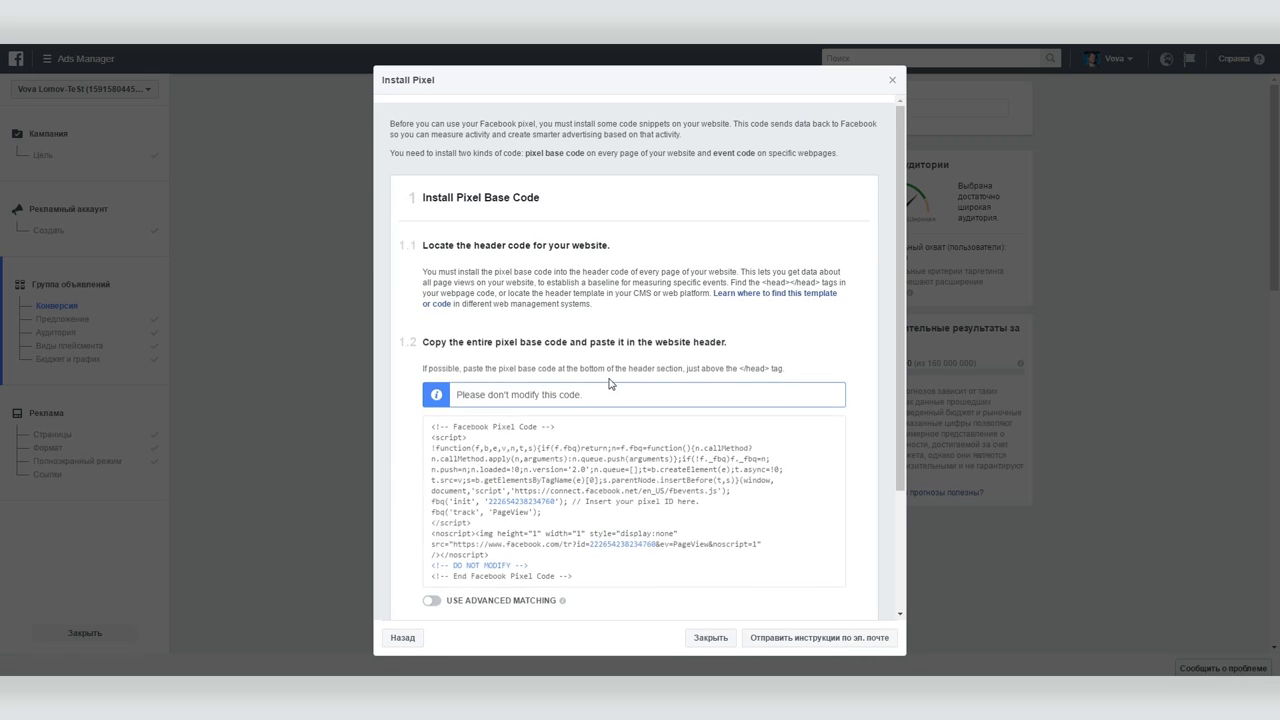
pyautogui.click(545, 473)
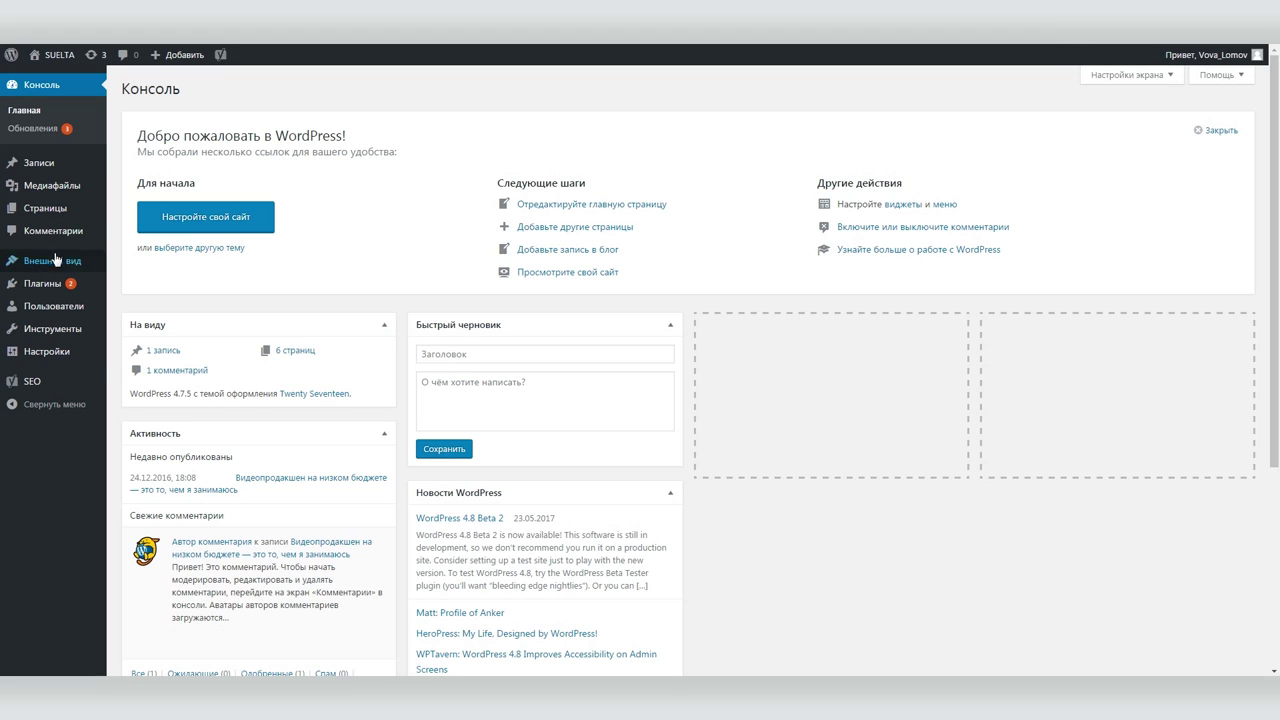
# Switch to the WordPress admin and open the Twenty Seventeen theme's header.php for editing
pyautogui.moveTo(56, 260)
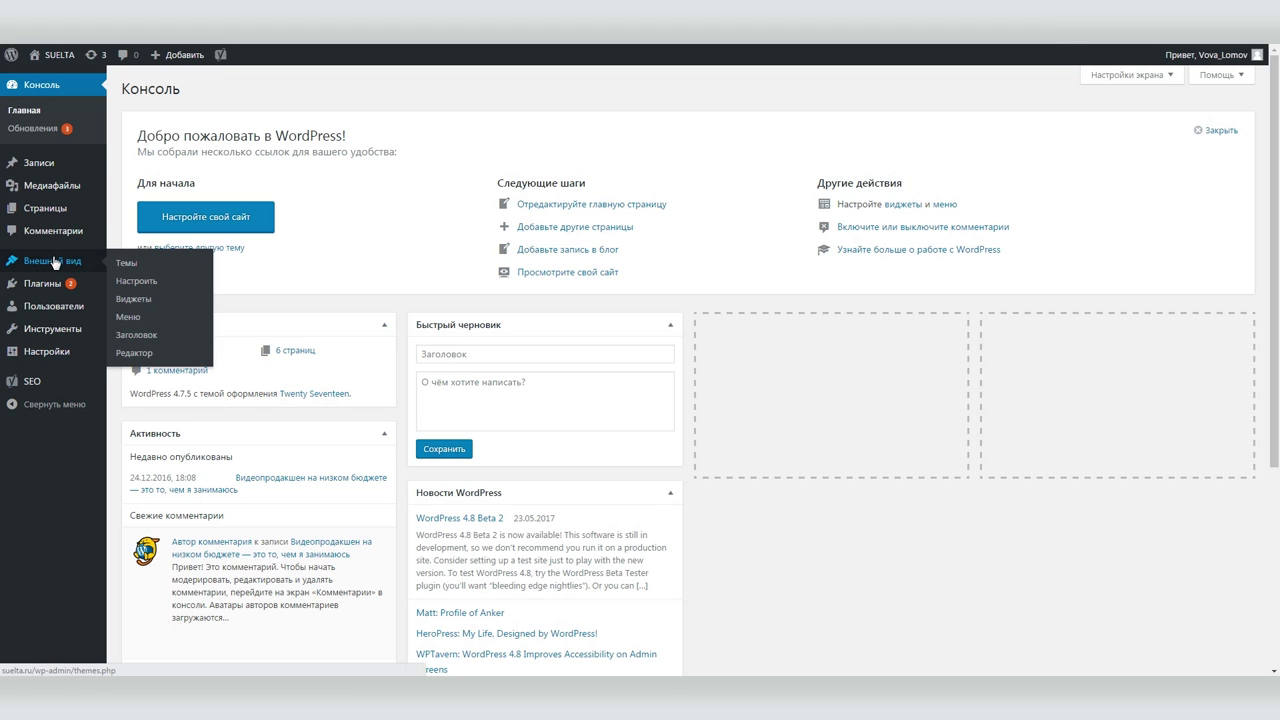
pyautogui.click(128, 351)
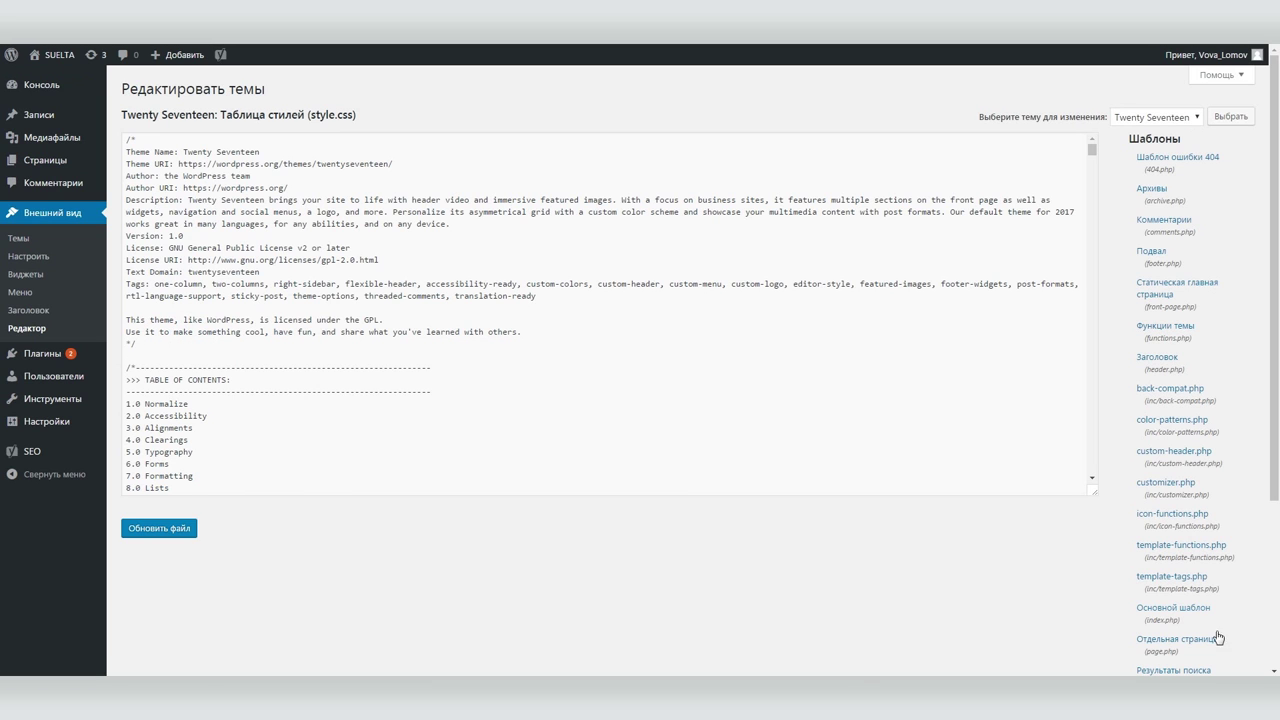
pyautogui.click(1160, 360)
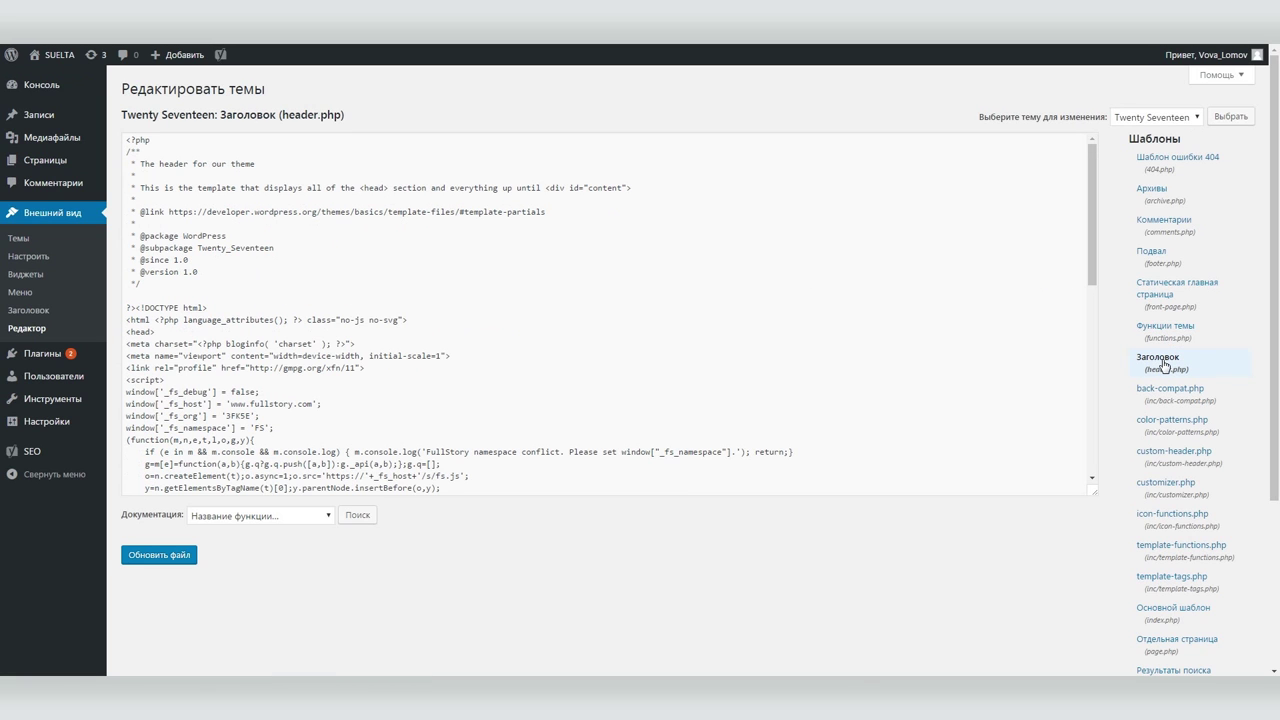
# Paste the Facebook pixel code between wp_head() and the closing </head> tag in header.php and update the file
pyautogui.scroll(-5, 400, 300)
pyautogui.moveTo(126, 200); pyautogui.dragTo(200, 410)
pyautogui.scroll(5, 200, 410)
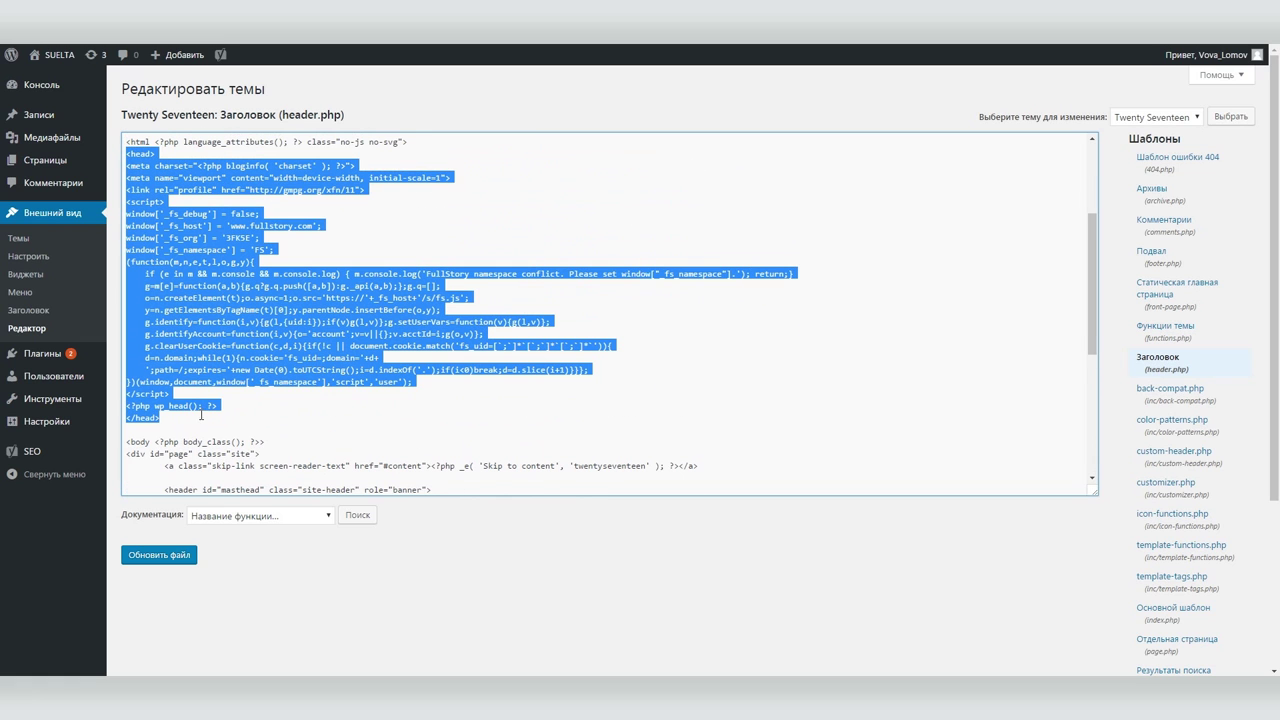
pyautogui.click(277, 406)
pyautogui.scroll(-1, 263, 410)
pyautogui.hotkey('ctrl', 'v')
pyautogui.scroll(3, 264, 410)
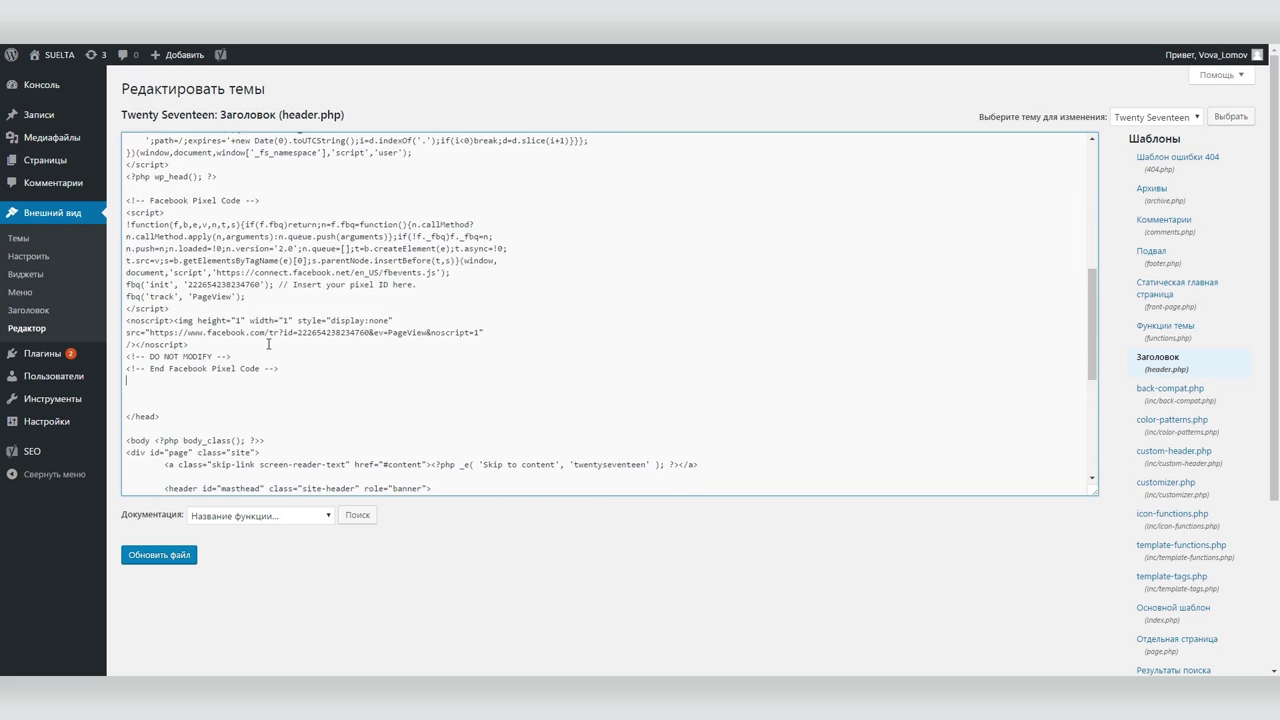
pyautogui.click(165, 557)
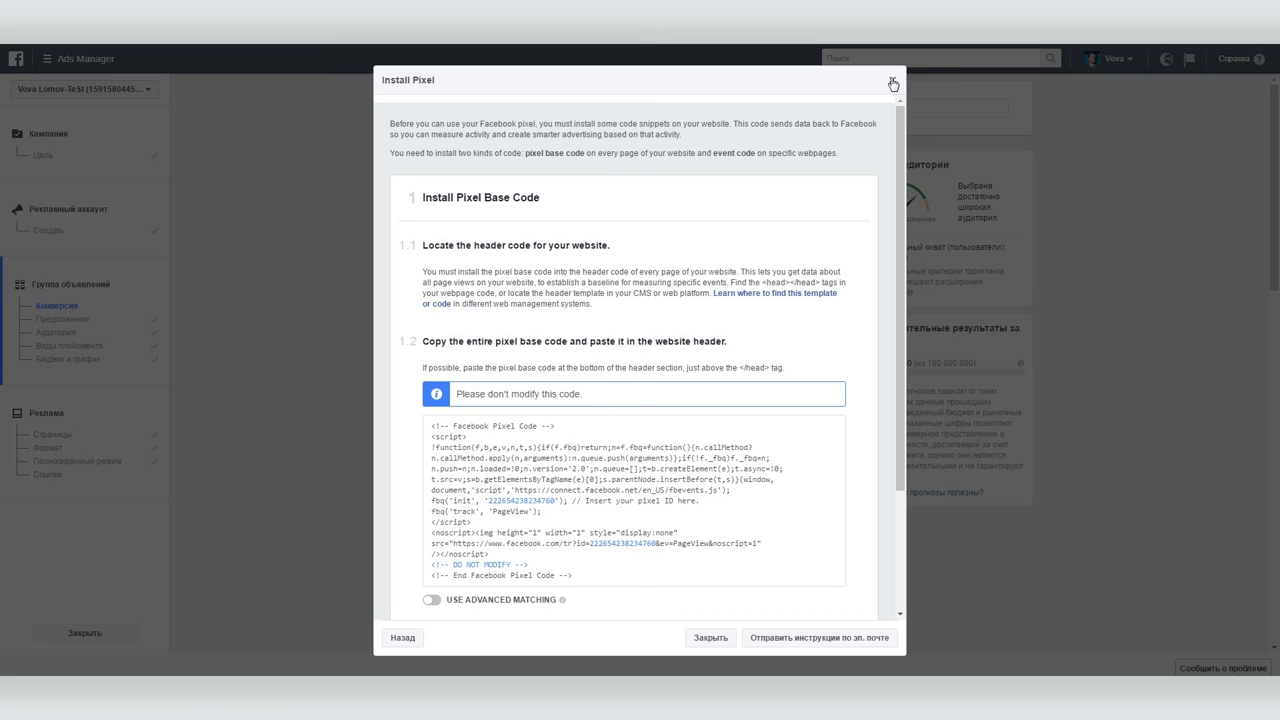
# Return to Ads Manager, close the pixel instructions and select Покупка as the ad set's conversion event
pyautogui.click(893, 84)
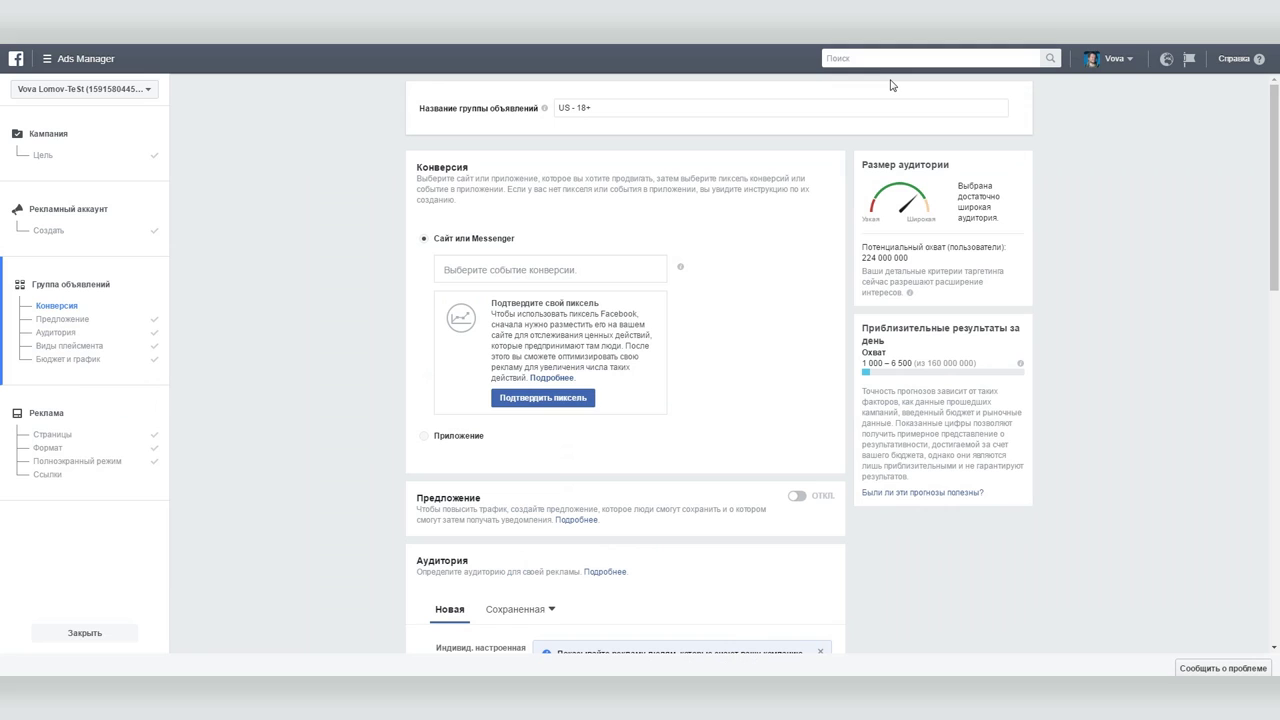
pyautogui.click(544, 272)
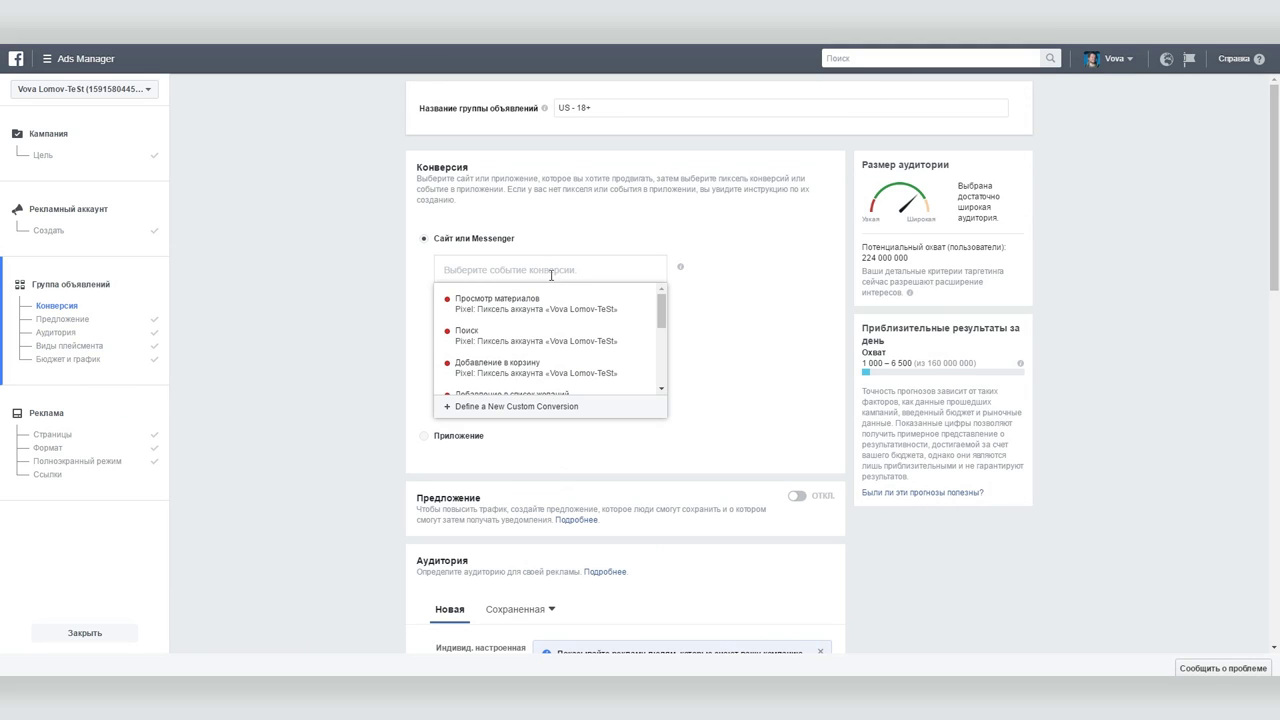
pyautogui.moveTo(548, 330)
pyautogui.scroll(-3, 548, 330)
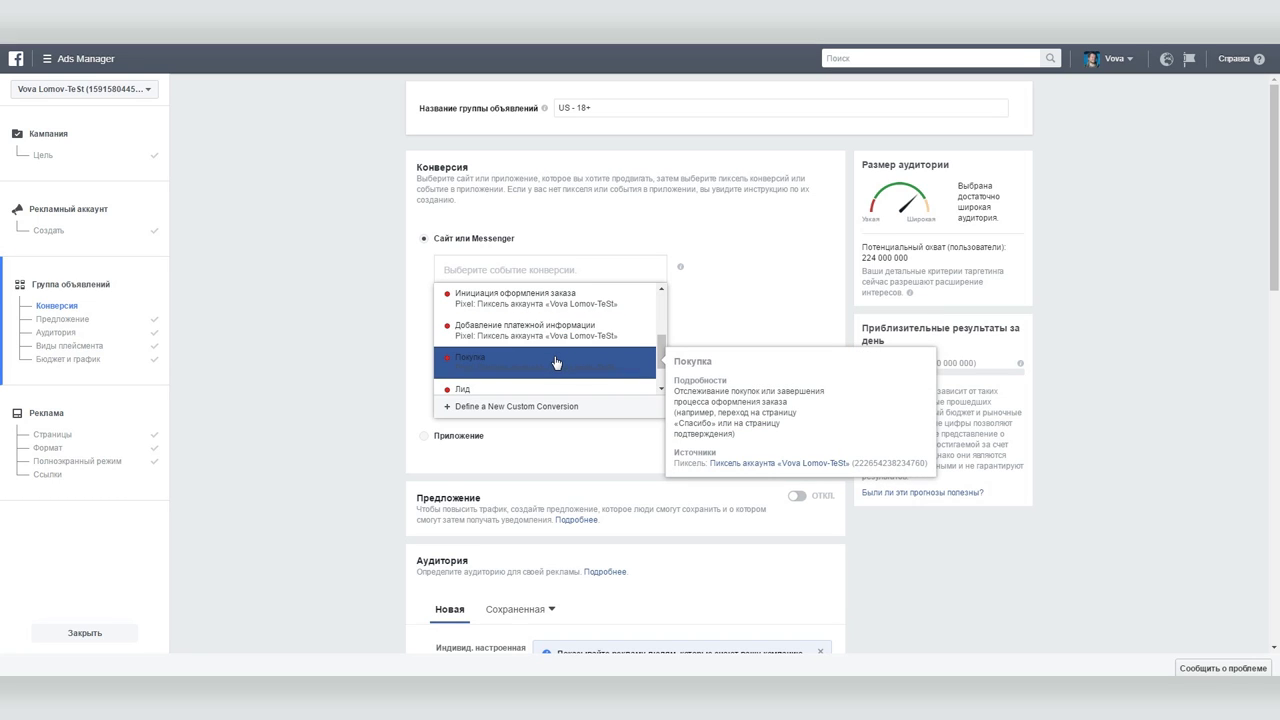
pyautogui.click(557, 363)
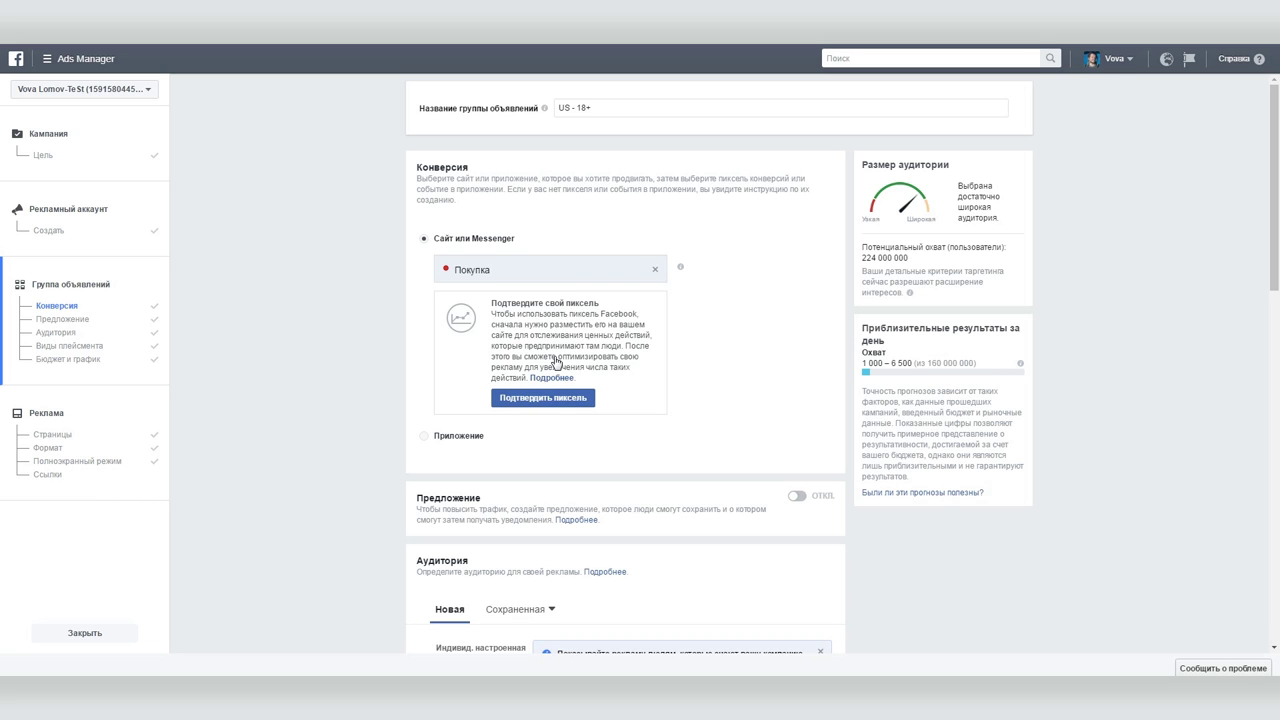
# Accept the default audience, automatic placements and 400.00 р. daily budget, and continue to the ad setup
pyautogui.scroll(-4, 746, 374)
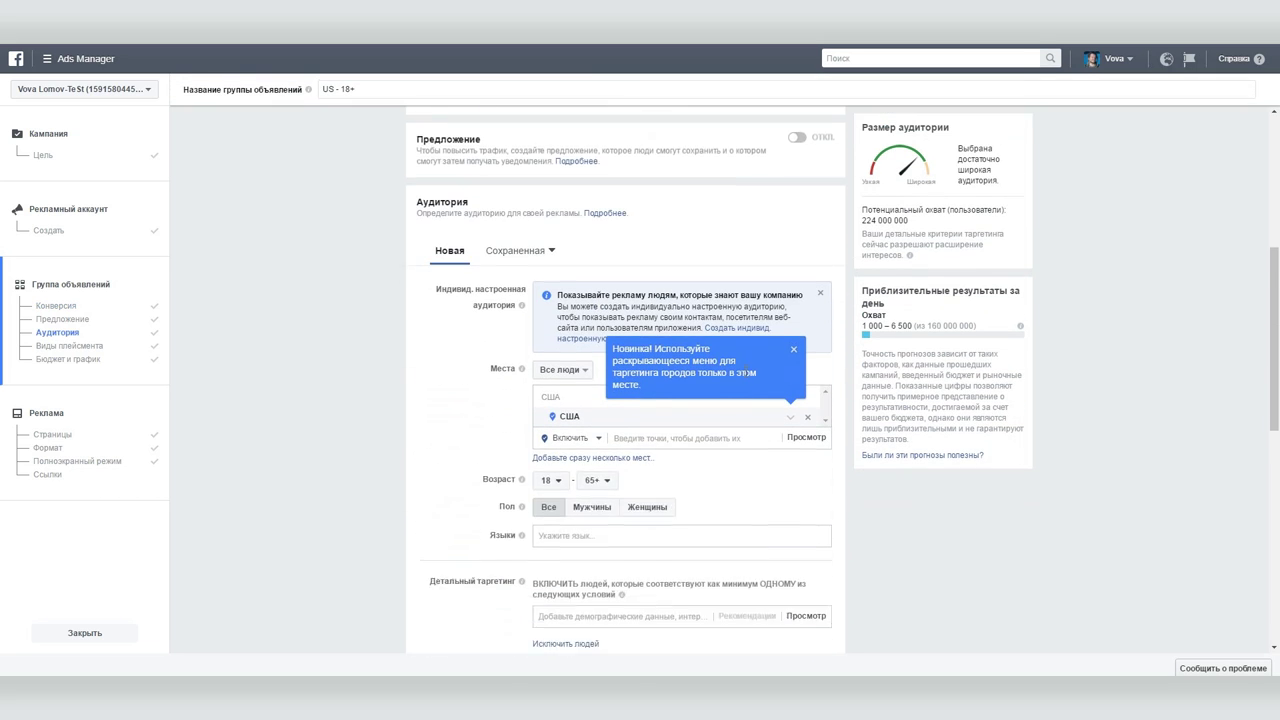
pyautogui.click(795, 274)
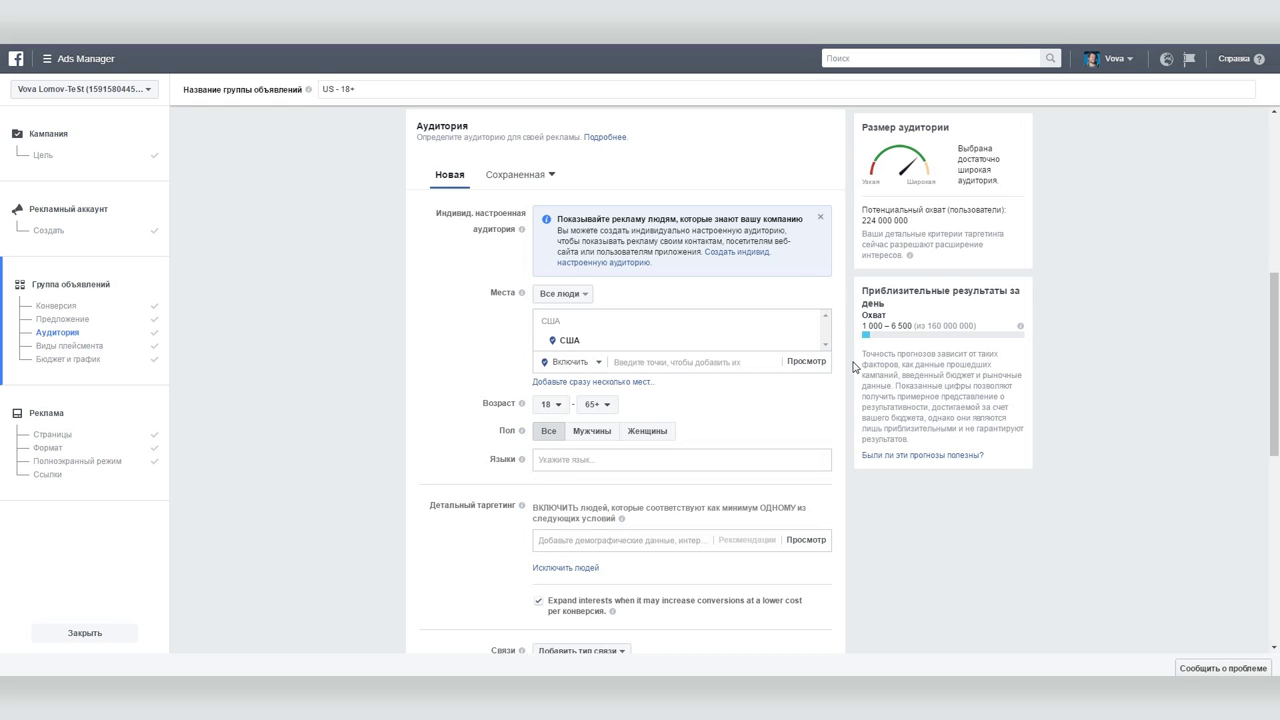
pyautogui.scroll(-3, 855, 367)
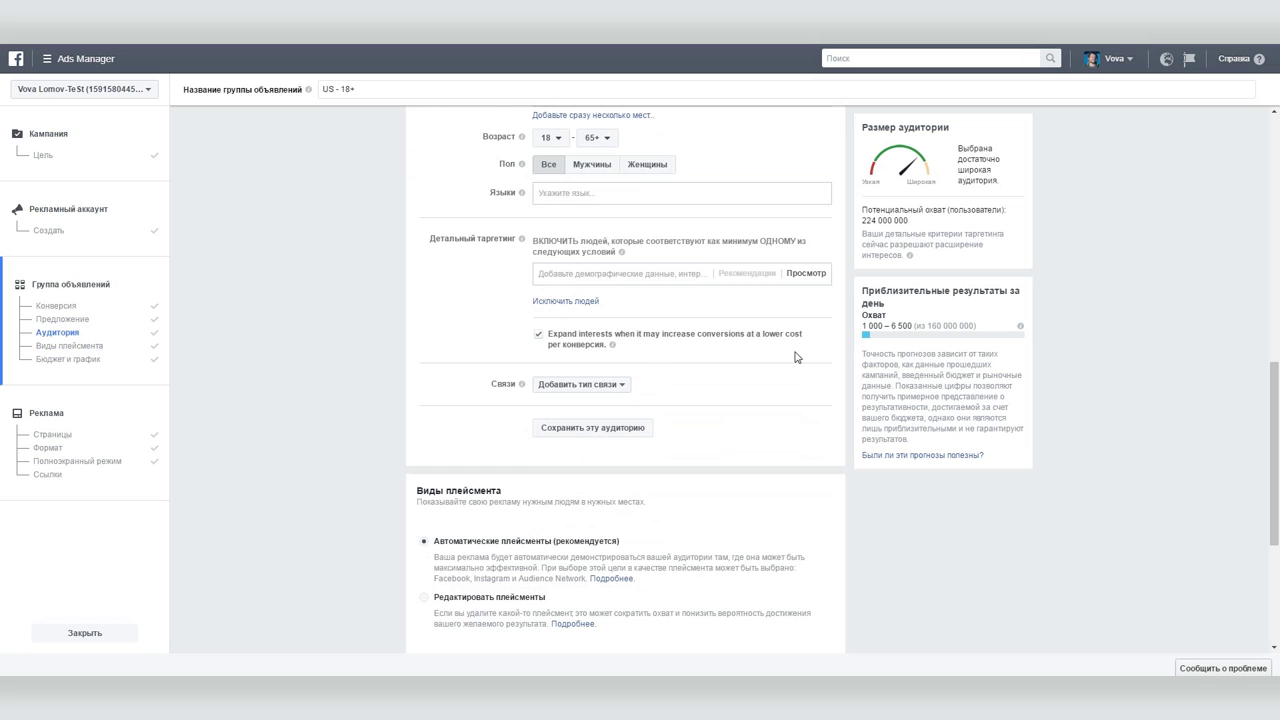
pyautogui.scroll(-3, 796, 357)
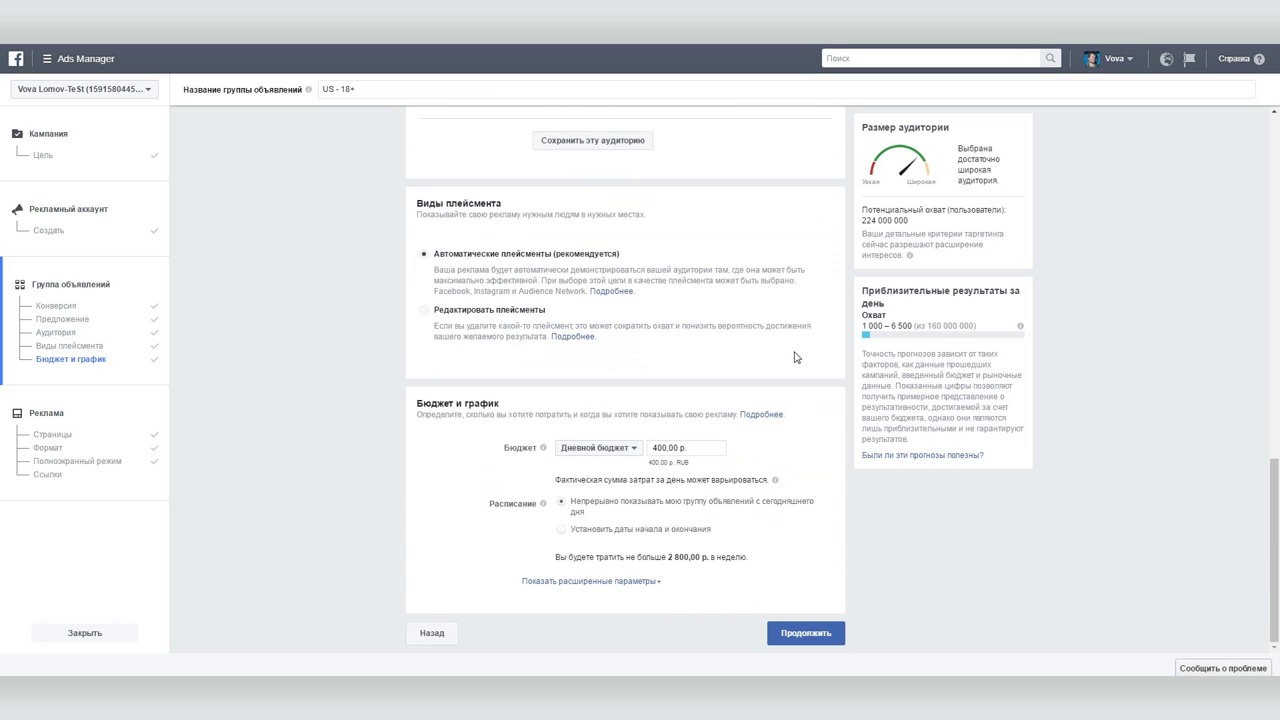
pyautogui.click(813, 637)
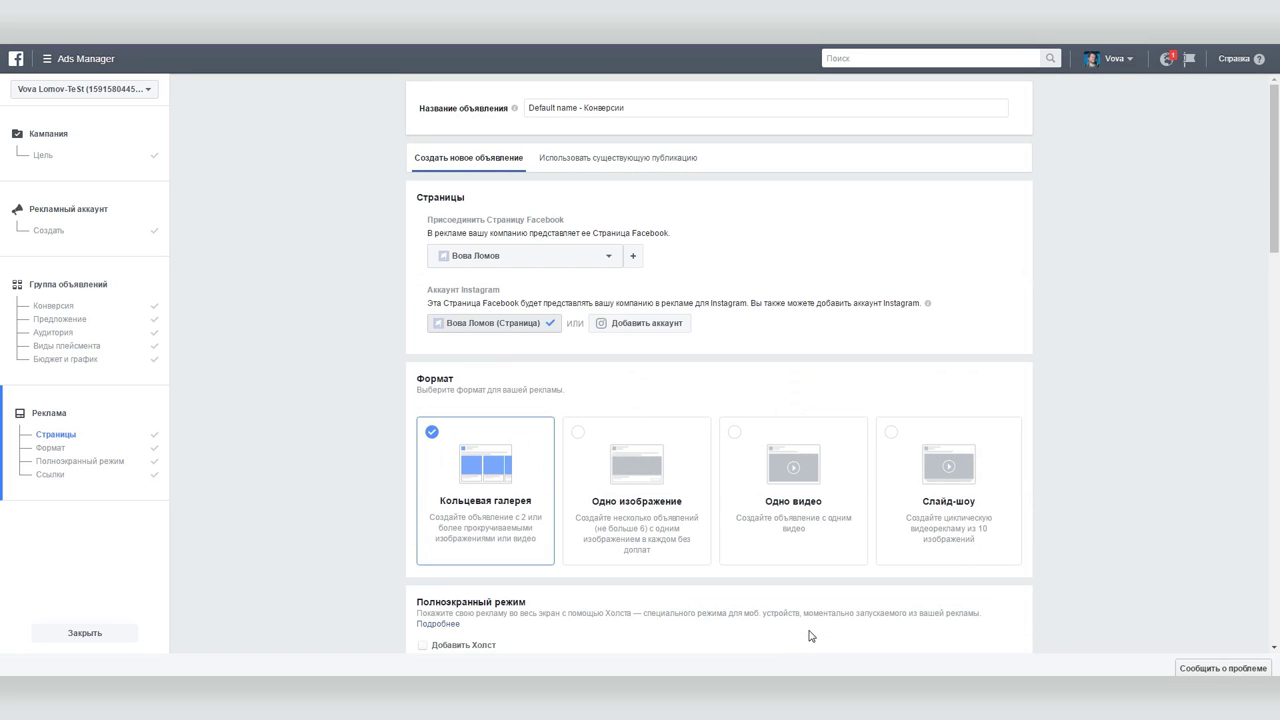
# Review the carousel ad's cards, destination URL and pixel tracking, and place the order
pyautogui.scroll(-10, 808, 613)
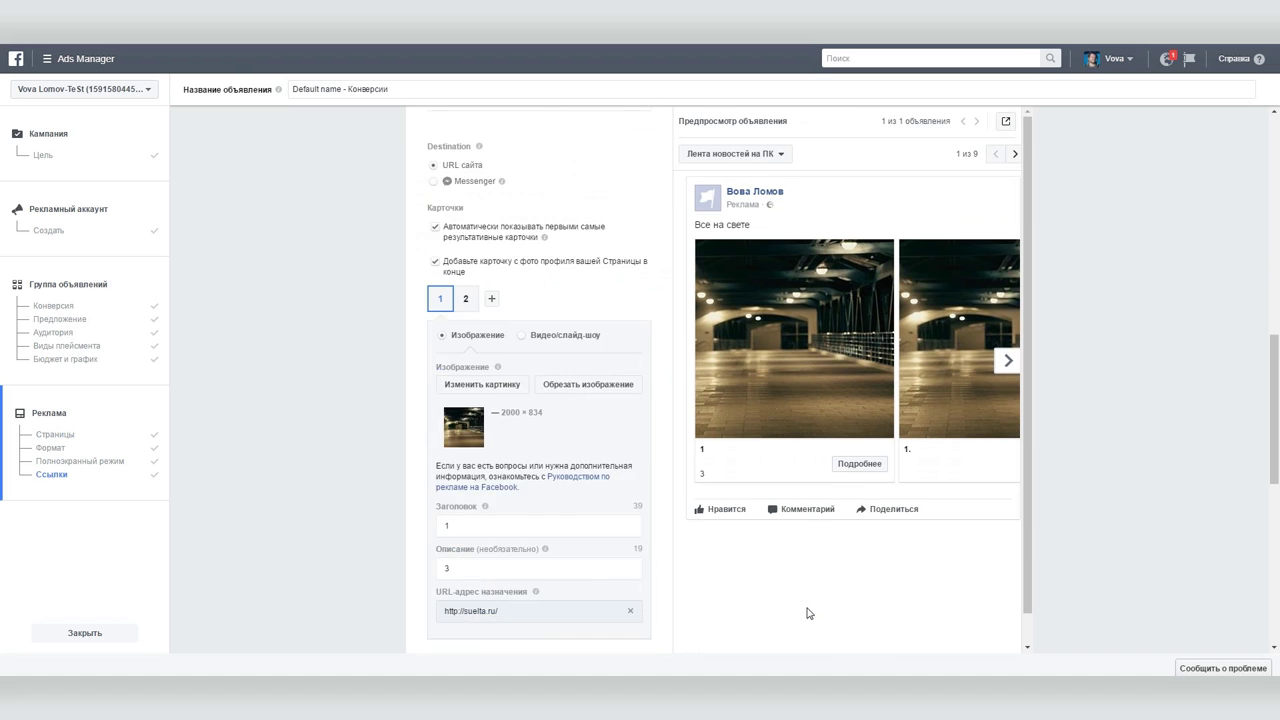
pyautogui.scroll(-5, 808, 613)
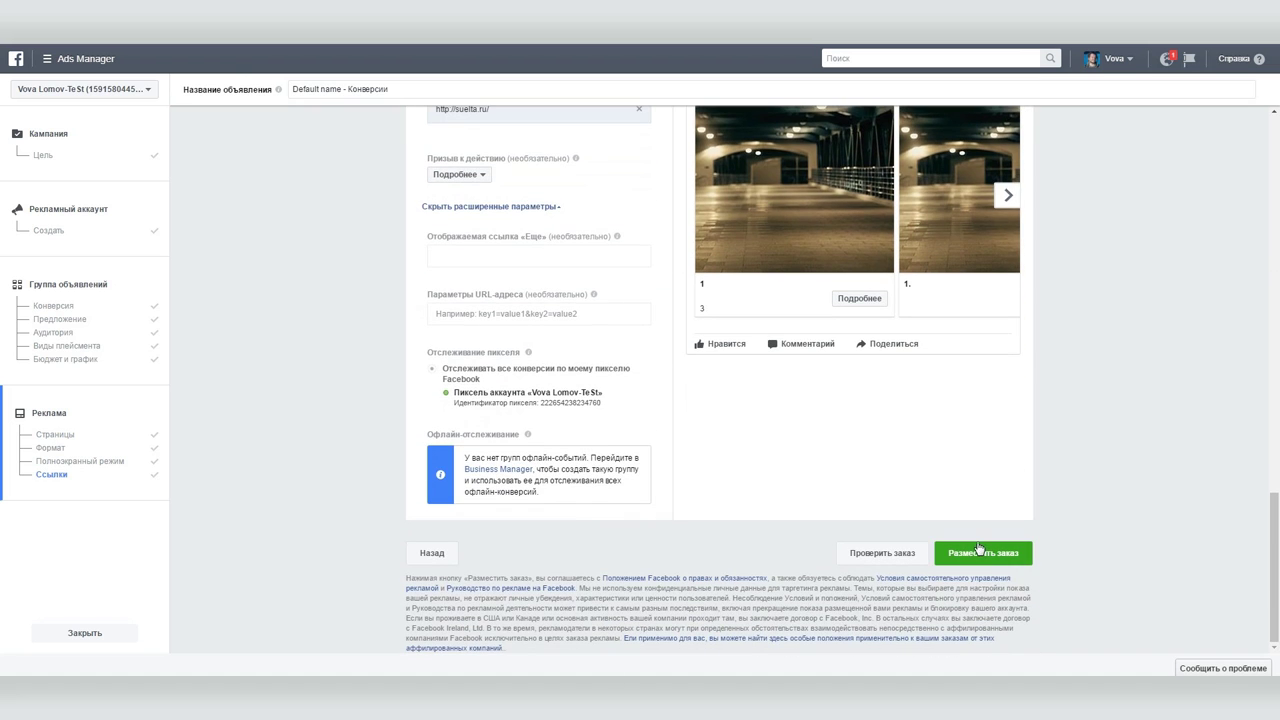
pyautogui.click(978, 553)
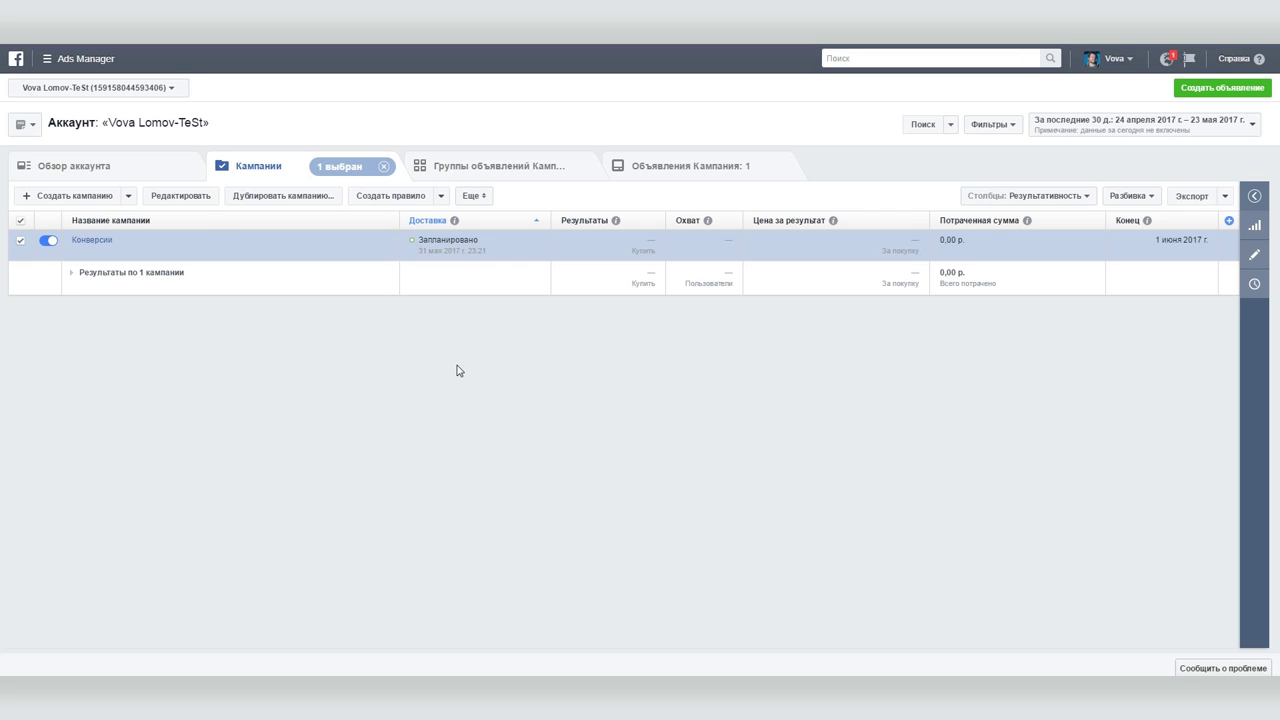
# Check the ad listed under the Конверсии campaign and return to the campaign list
pyautogui.click(681, 168)
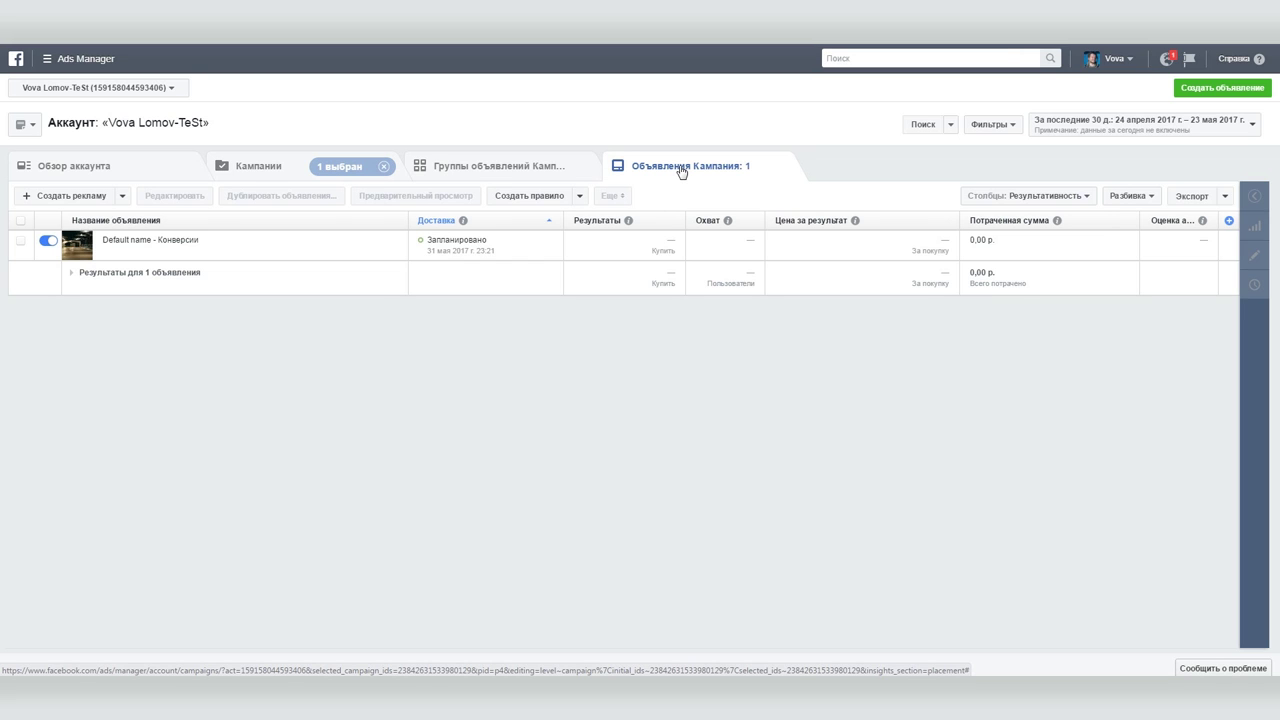
pyautogui.click(267, 165)
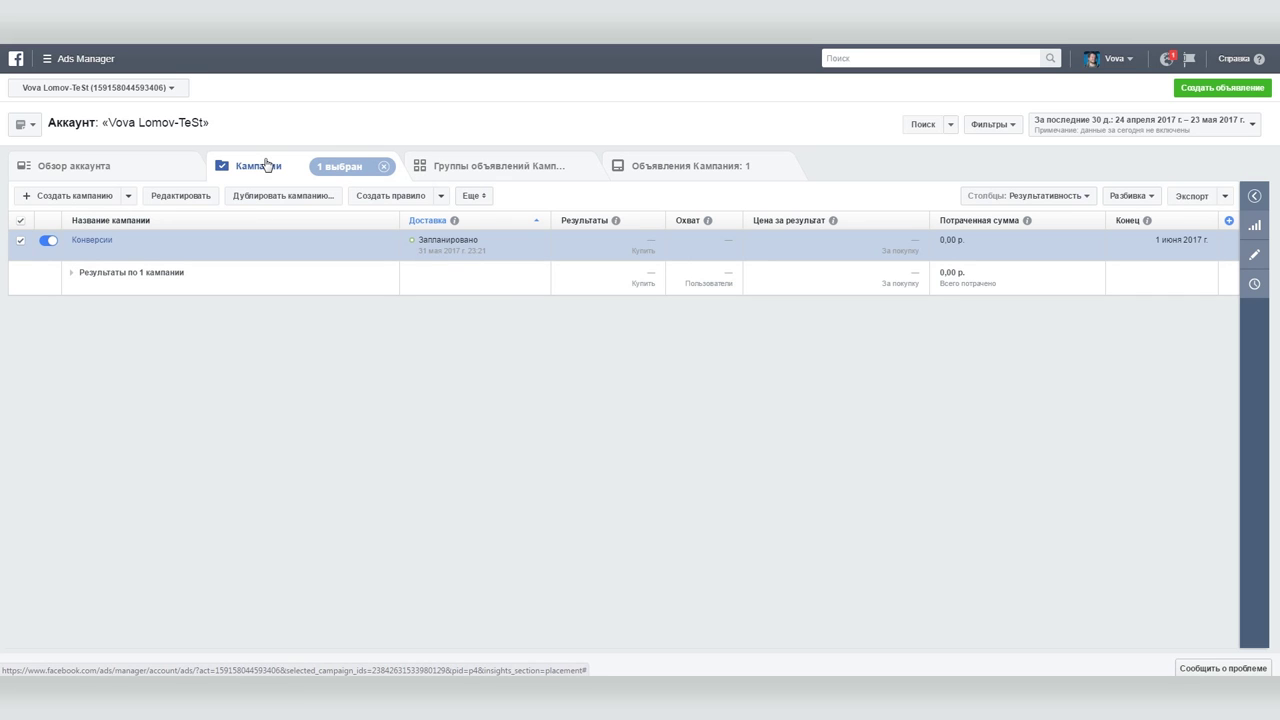
pyautogui.moveTo(143, 262)
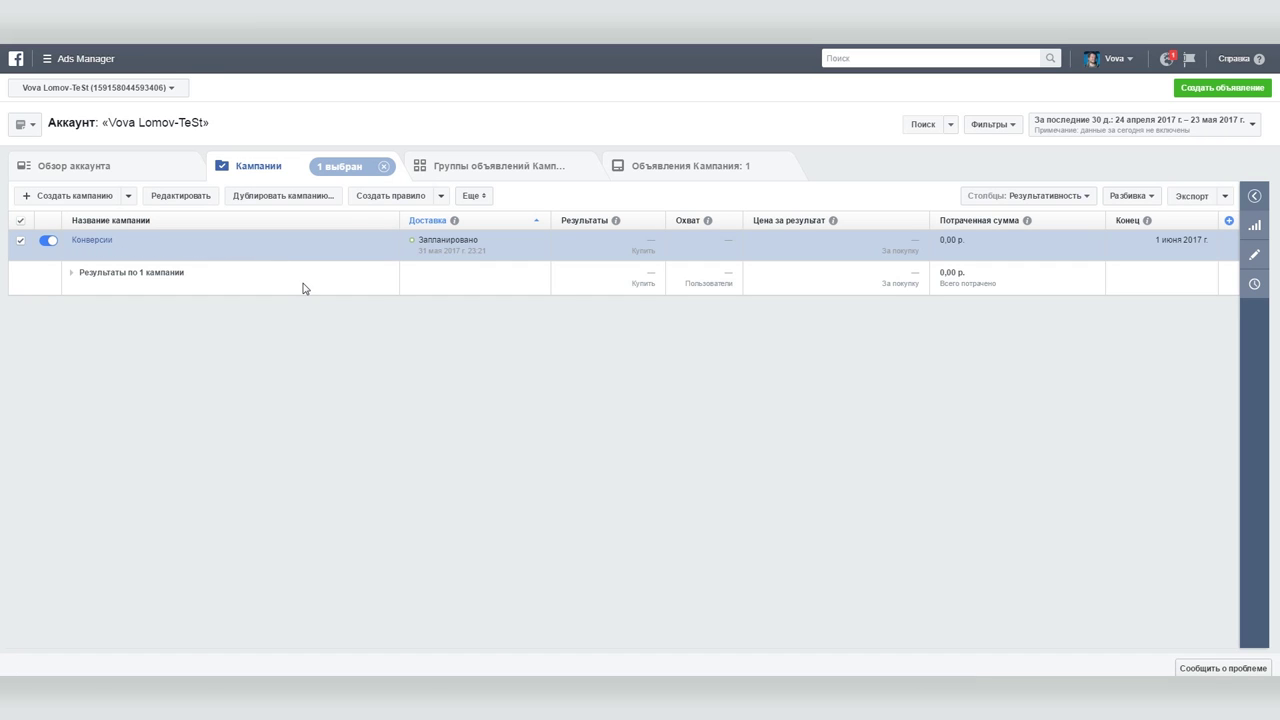
# Open the Пиксели page from the full list of tools to examine the pixel's activity and status
pyautogui.click(67, 61)
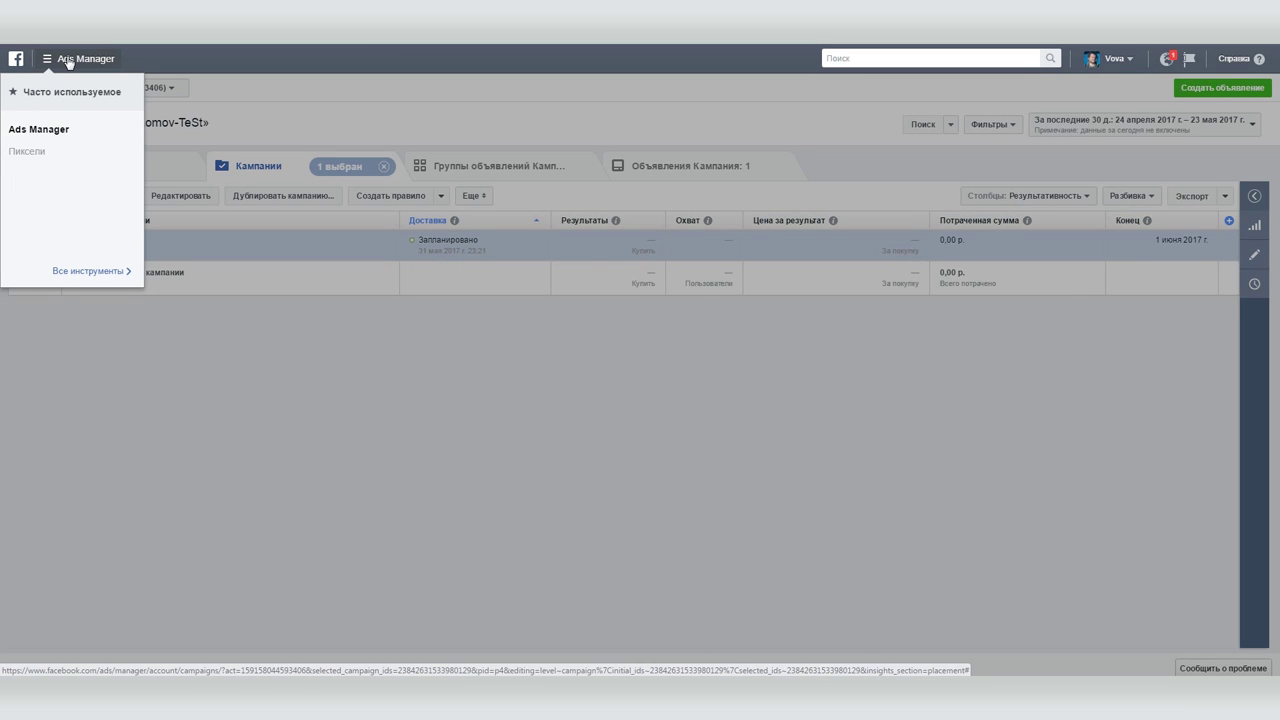
pyautogui.click(90, 271)
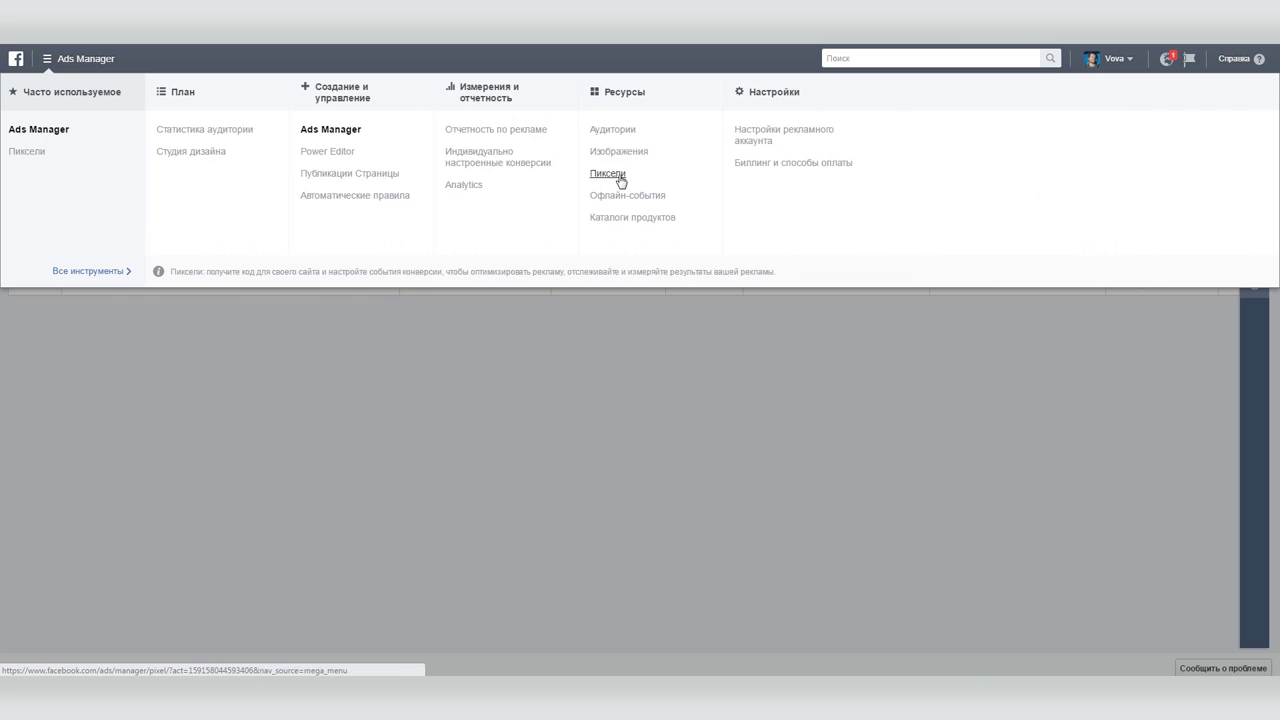
pyautogui.click(608, 174)
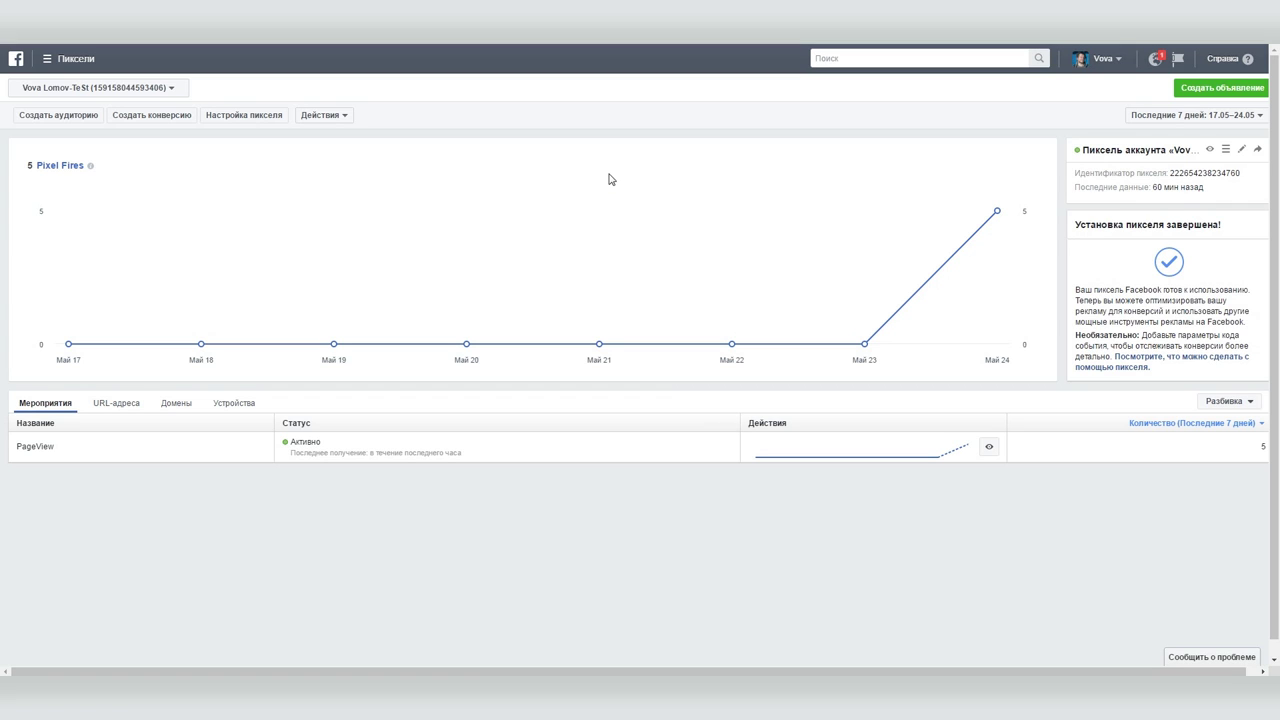
# Open the Аудитории page and examine the creation options for custom and lookalike audiences, closing each dialog without creating one
pyautogui.click(48, 58)
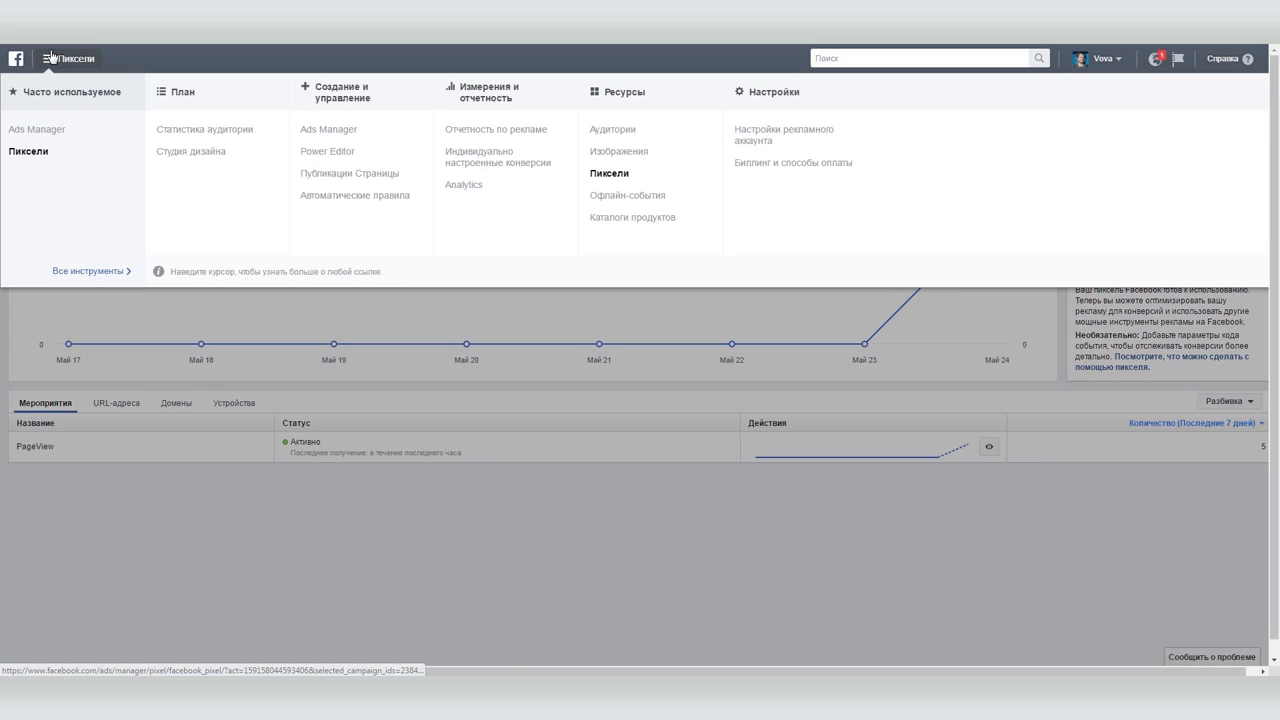
pyautogui.click(634, 132)
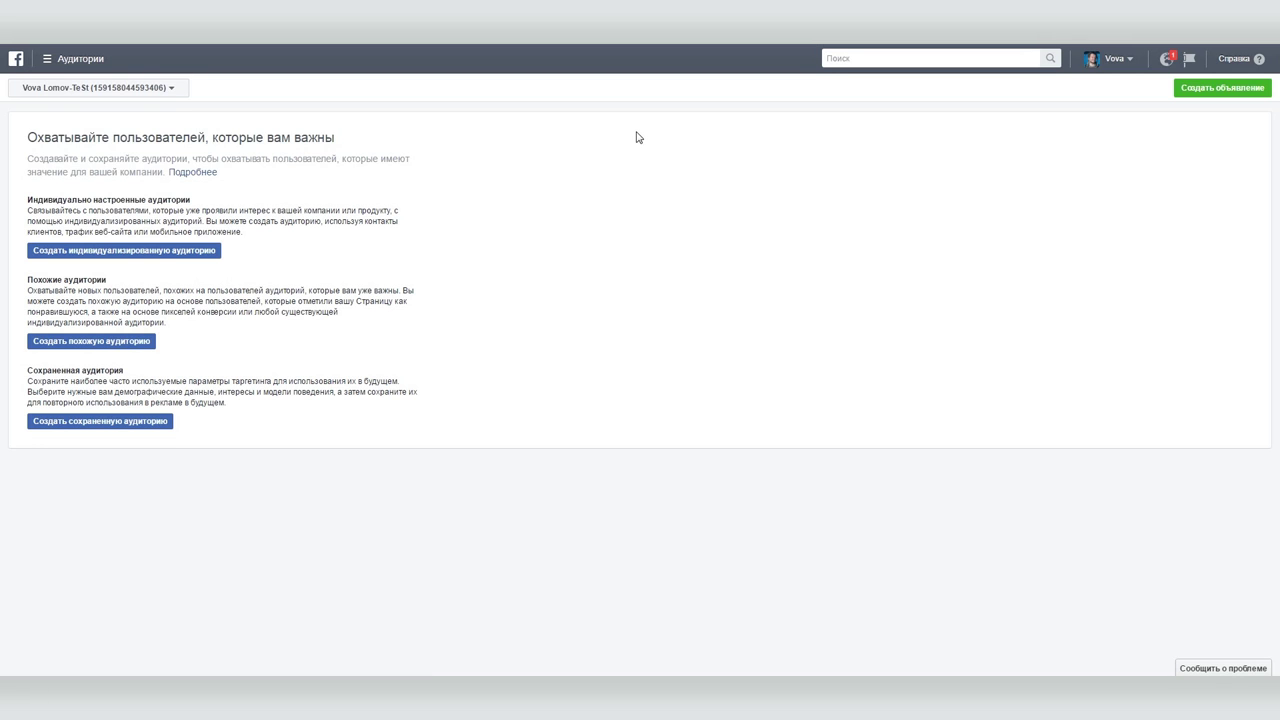
pyautogui.click(100, 251)
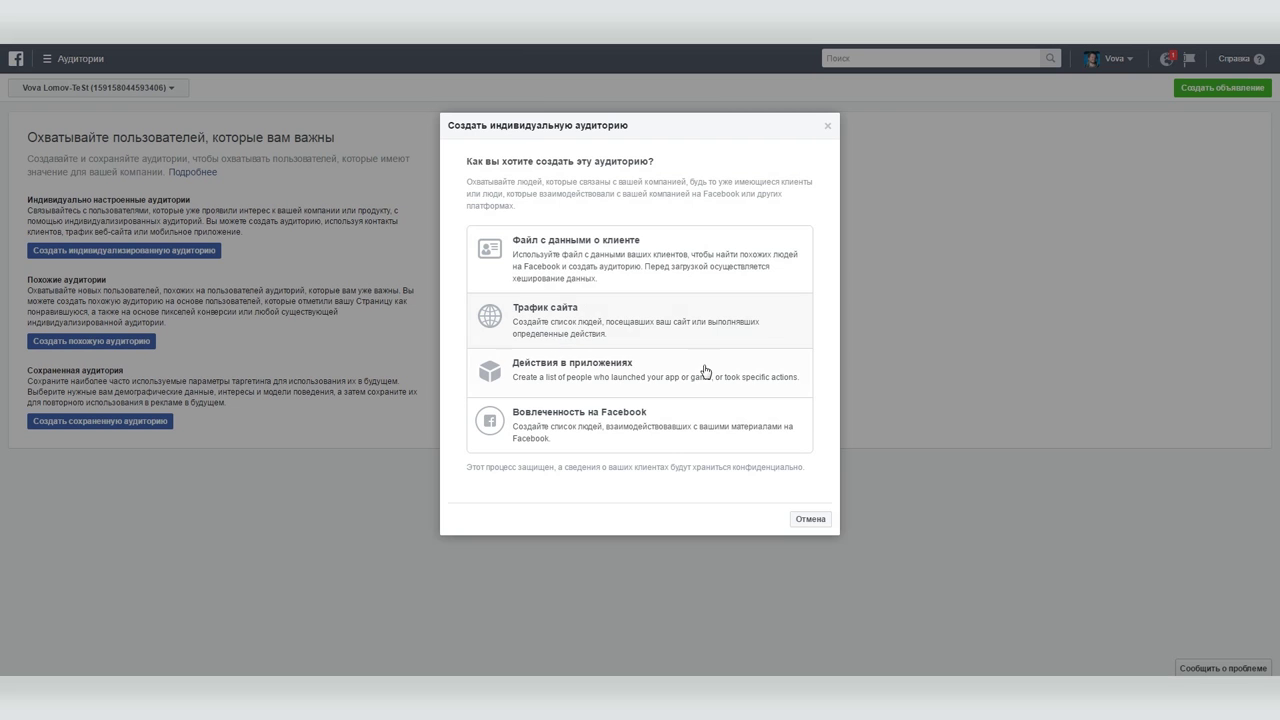
pyautogui.click(827, 126)
pyautogui.click(129, 346)
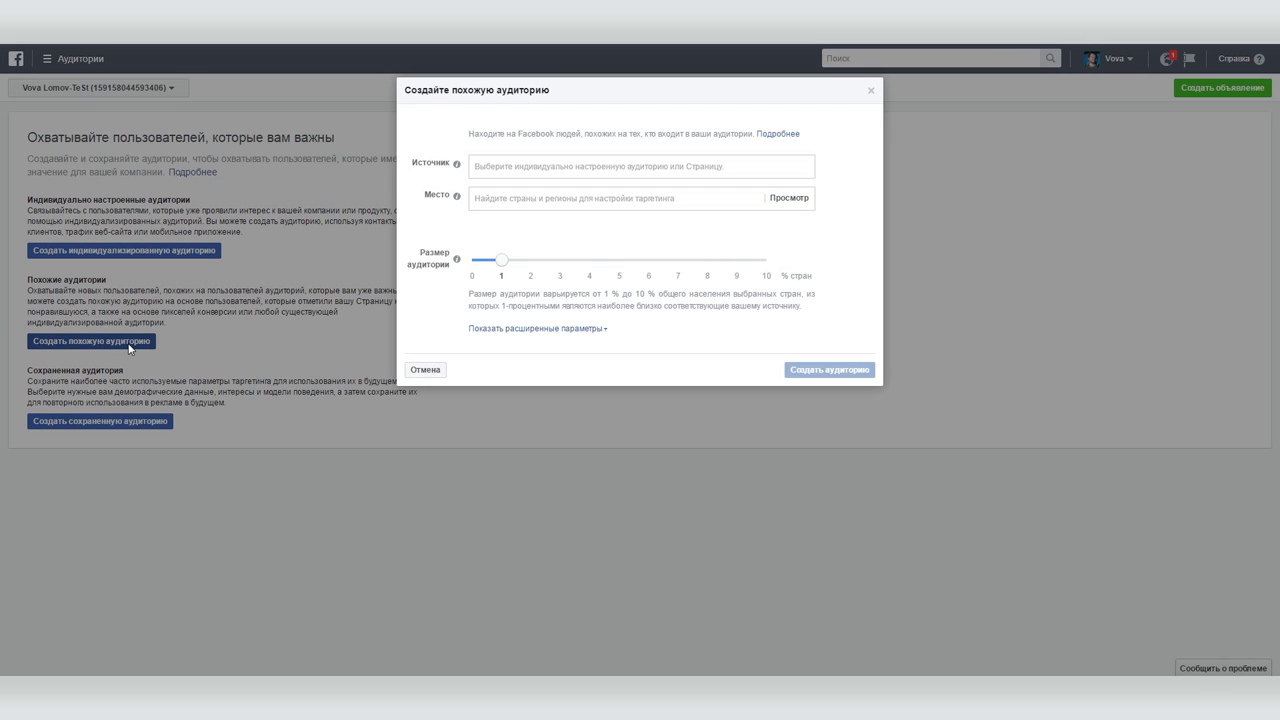
pyautogui.click(870, 91)
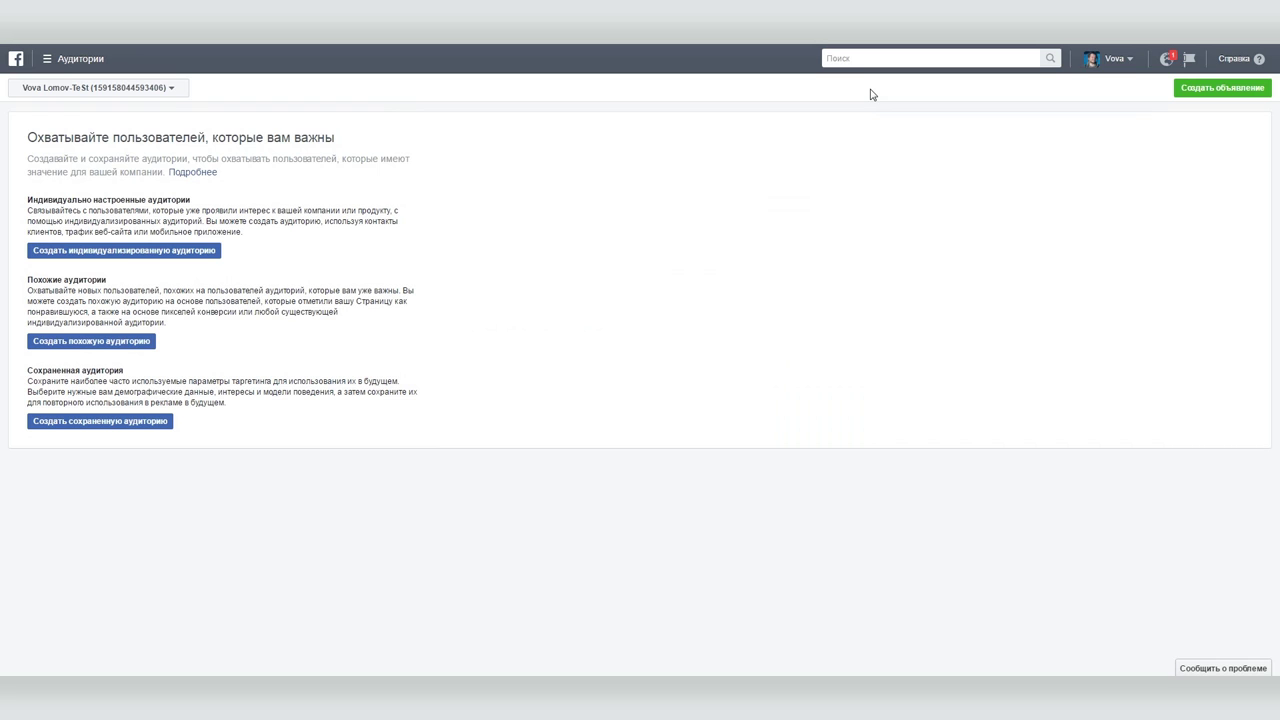
# Return to the Пиксели page and start setting up conversion tracking with standard events
pyautogui.click(62, 59)
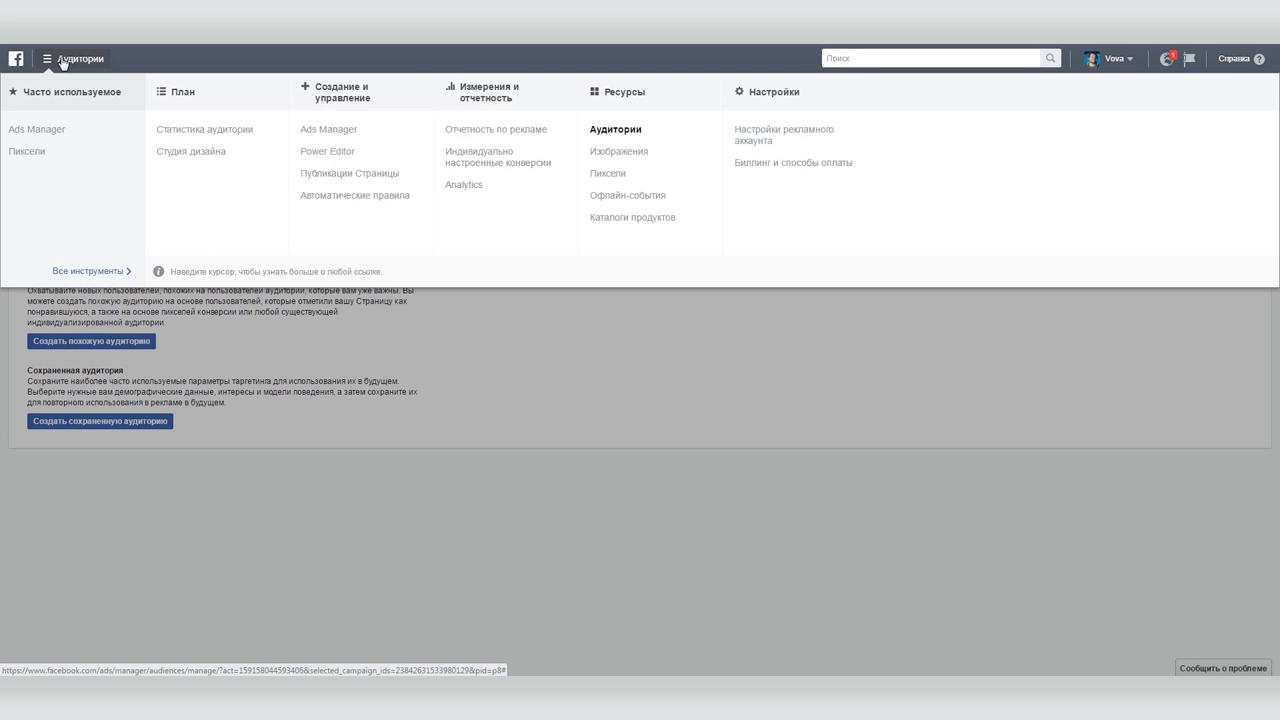
pyautogui.click(604, 173)
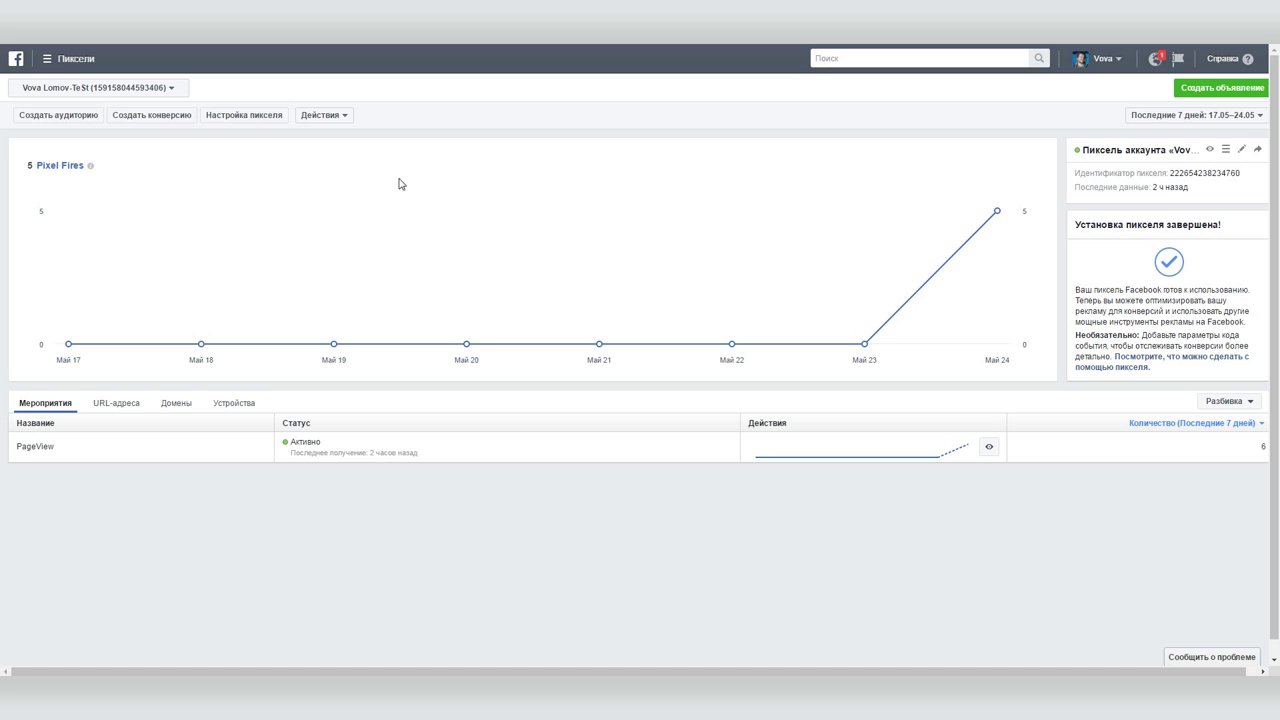
pyautogui.click(160, 116)
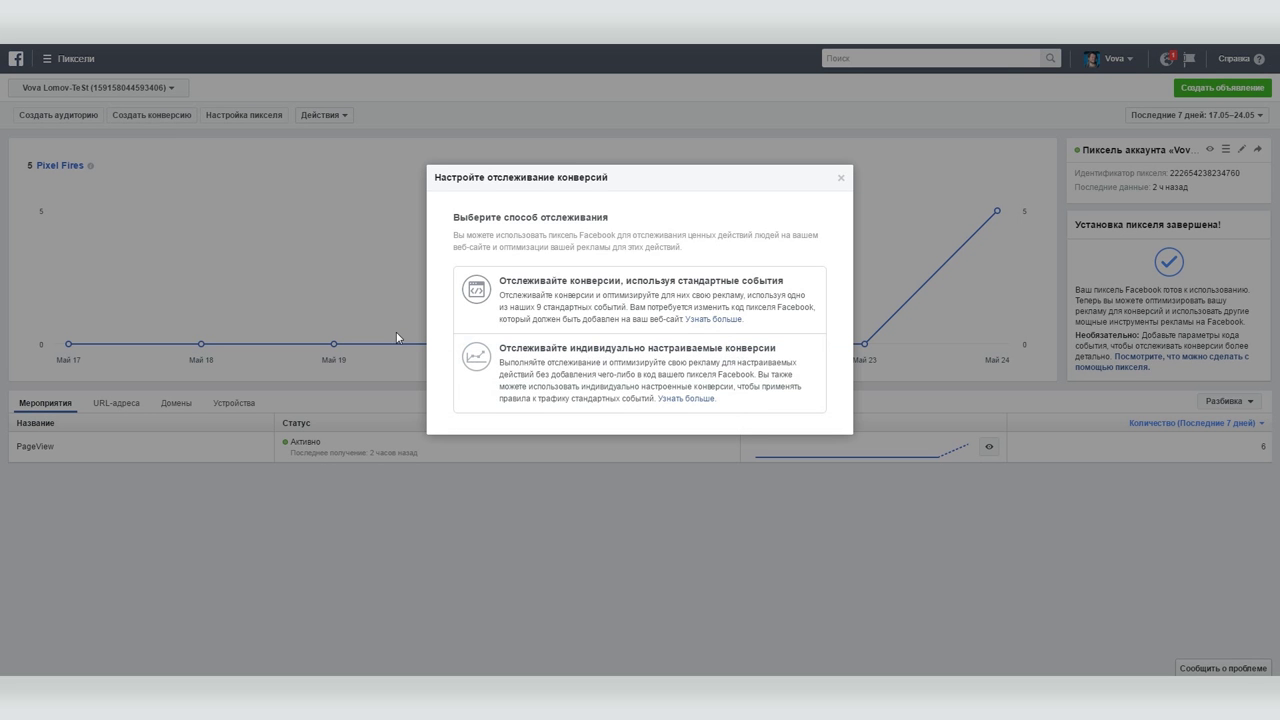
pyautogui.click(568, 293)
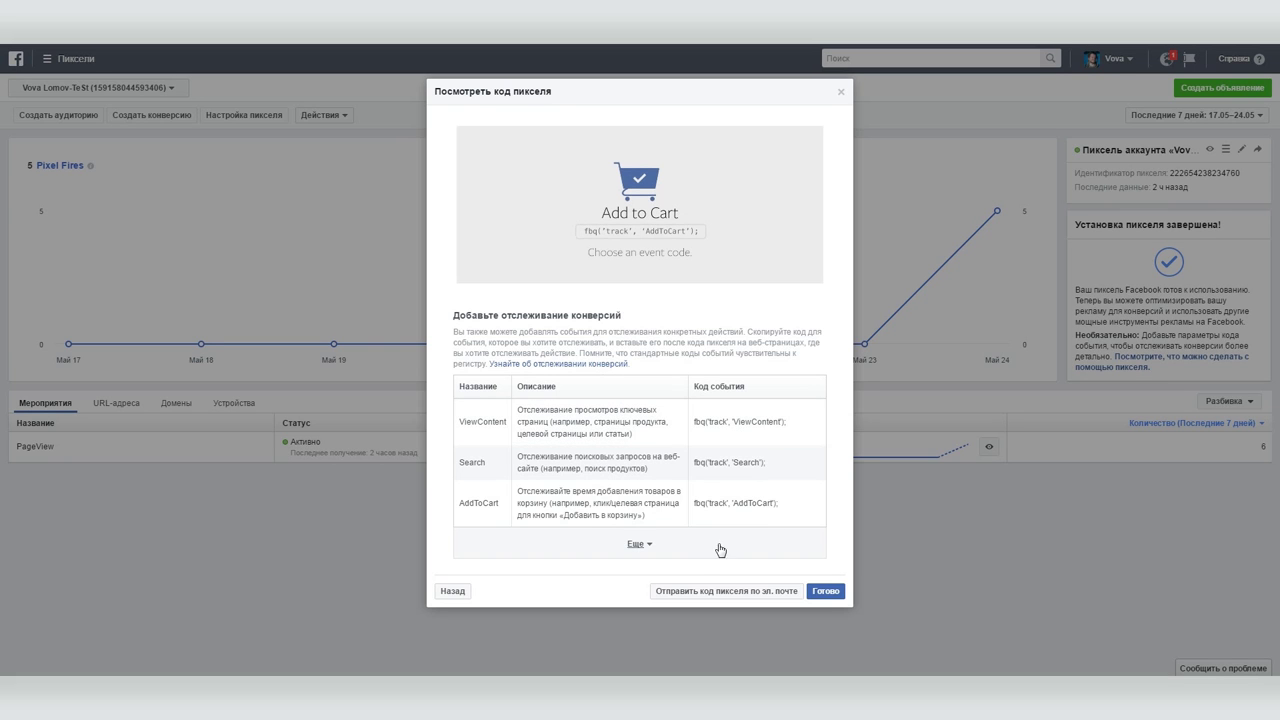
# Expand the full list of standard events, copy the Purchase event code with currency RUB, and finish the conversion setup
pyautogui.click(655, 545)
pyautogui.scroll(-2, 646, 502)
pyautogui.scroll(-4, 646, 502)
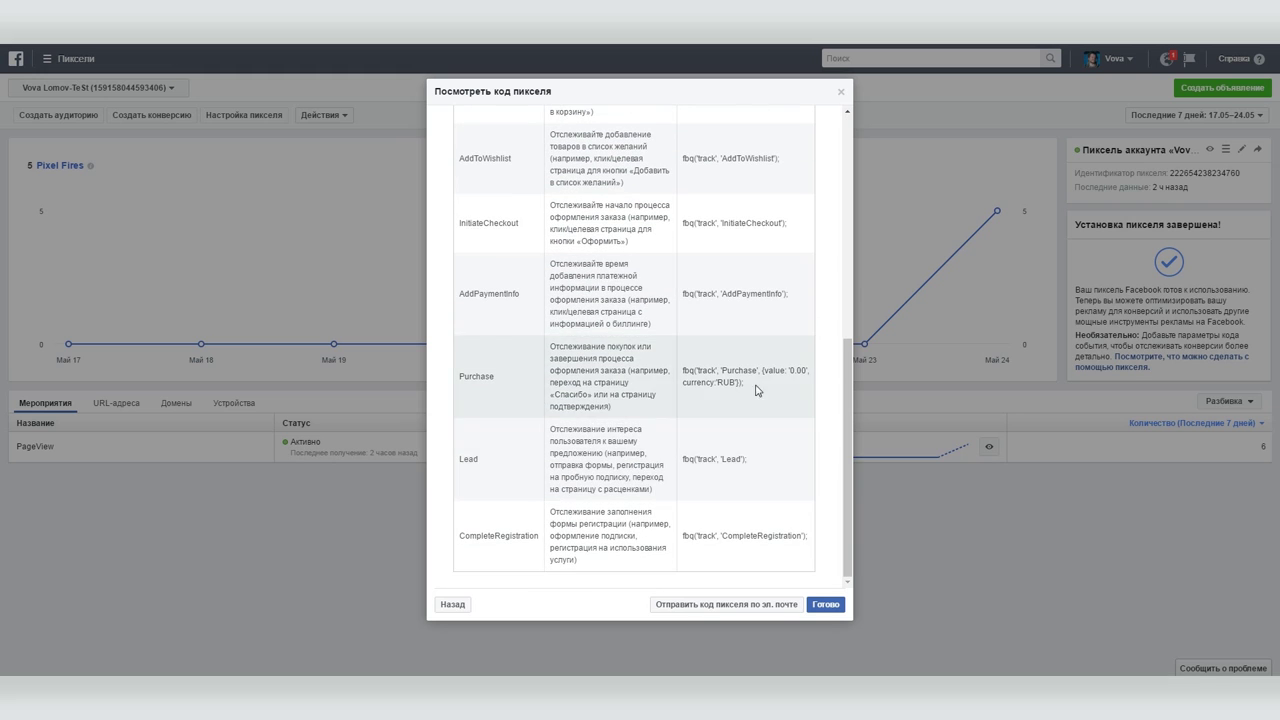
pyautogui.moveTo(745, 383); pyautogui.dragTo(684, 370)
pyautogui.hotkey('ctrl', 'c')
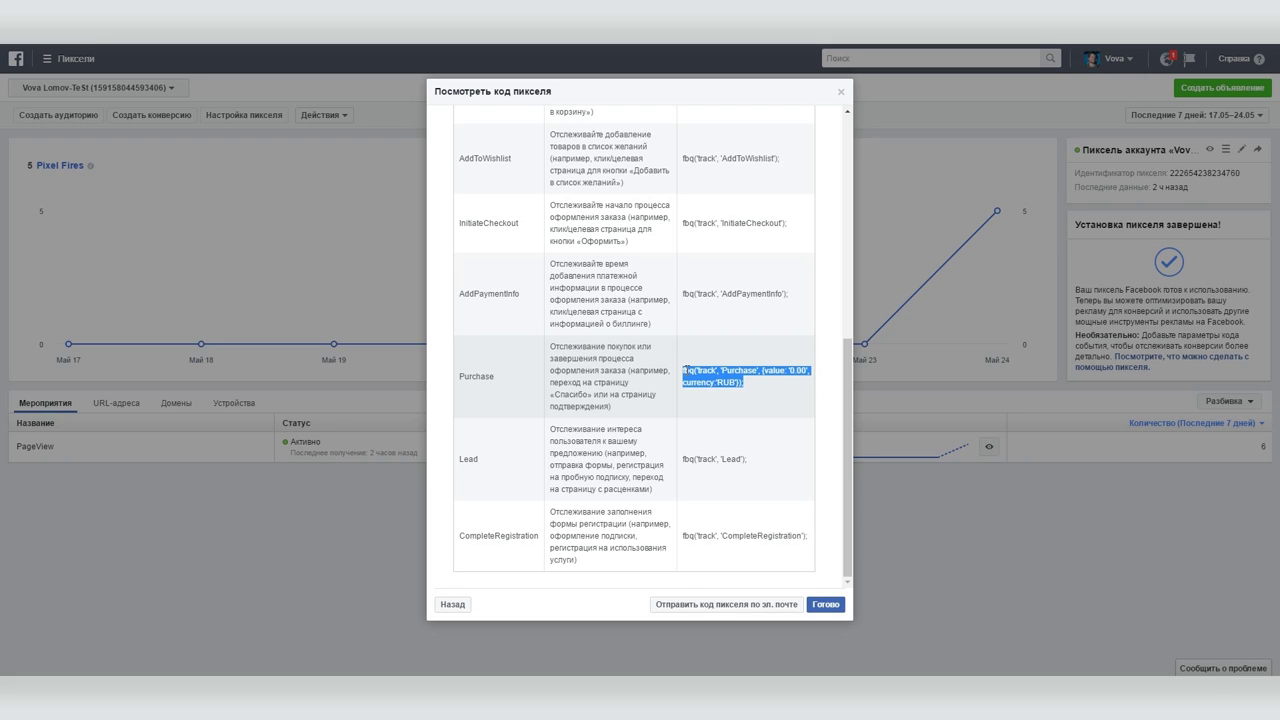
pyautogui.click(826, 605)
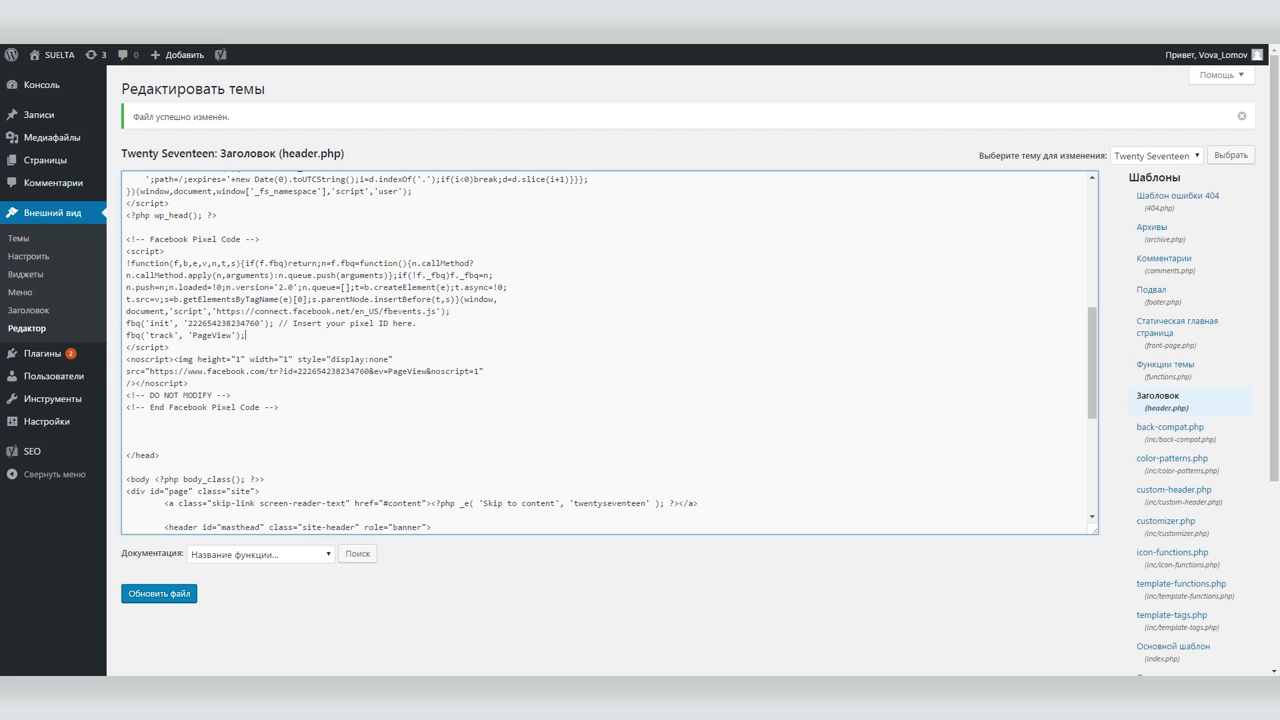
# In the WordPress theme editor's header.php, insert the copied Purchase event code below the PageView line, before the closing script tag
pyautogui.press('Return')
pyautogui.press('Return')
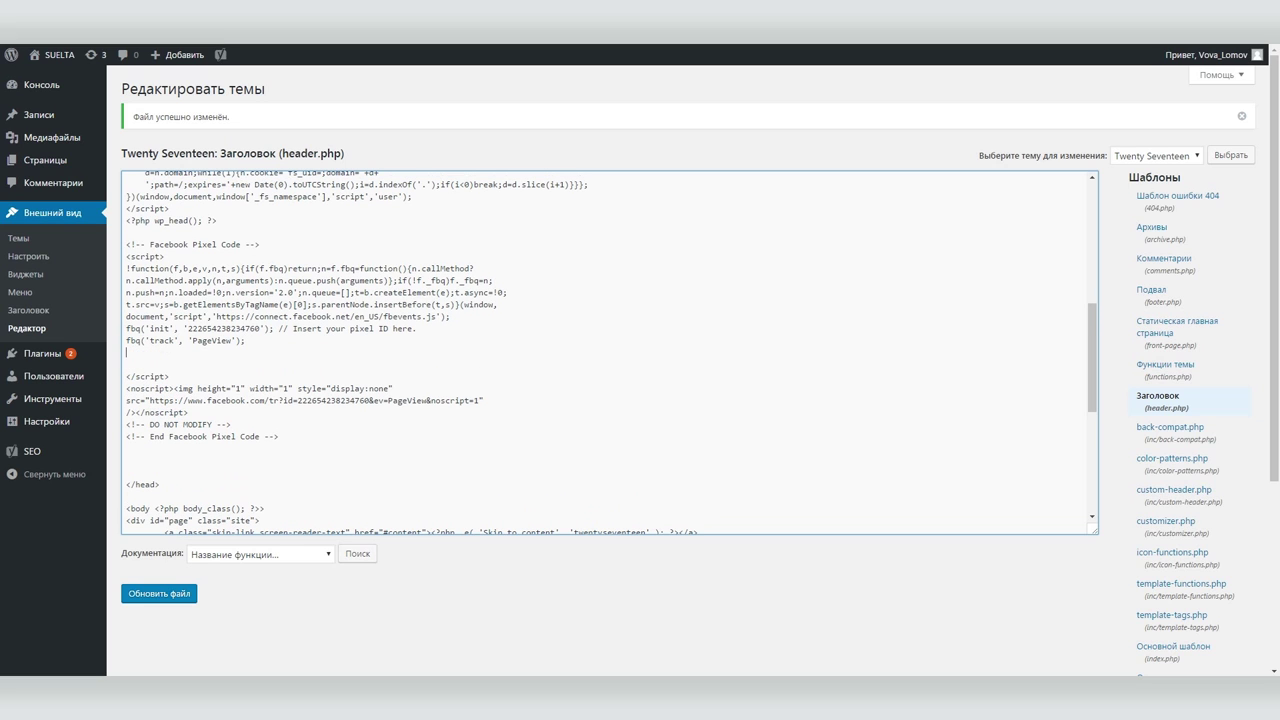
pyautogui.hotkey('ctrl', 'v')
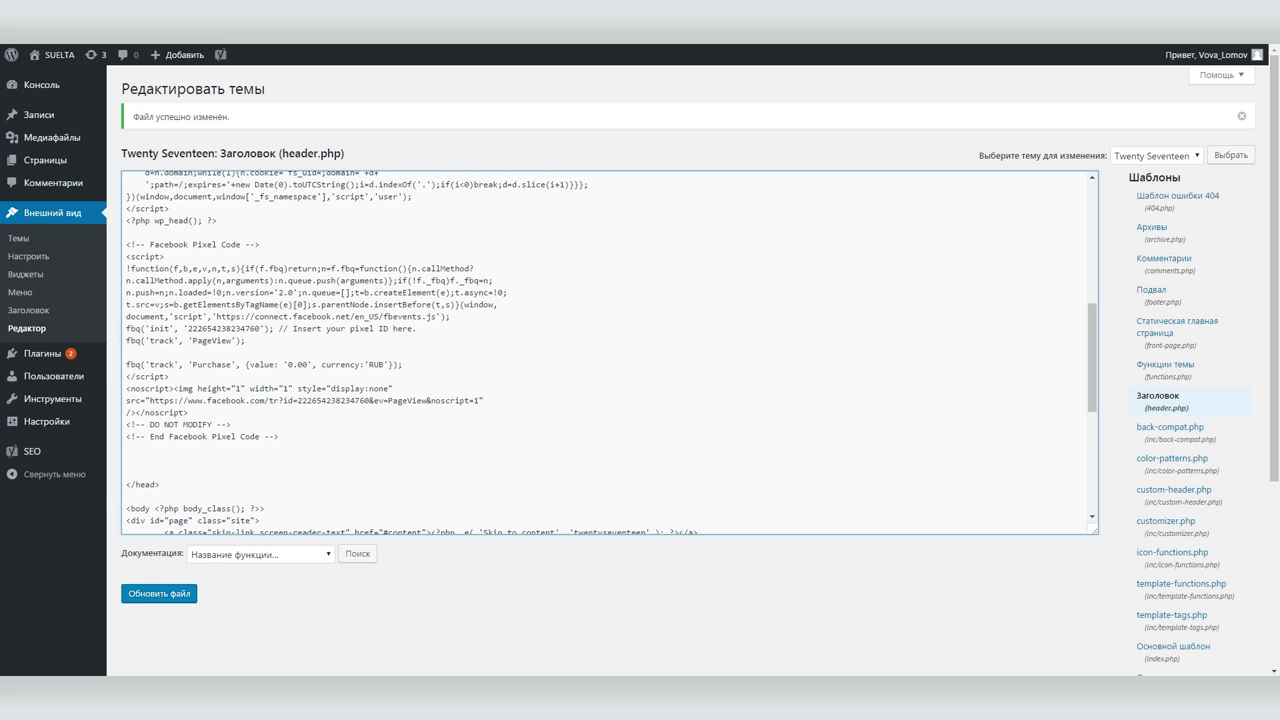
pyautogui.press('Return')
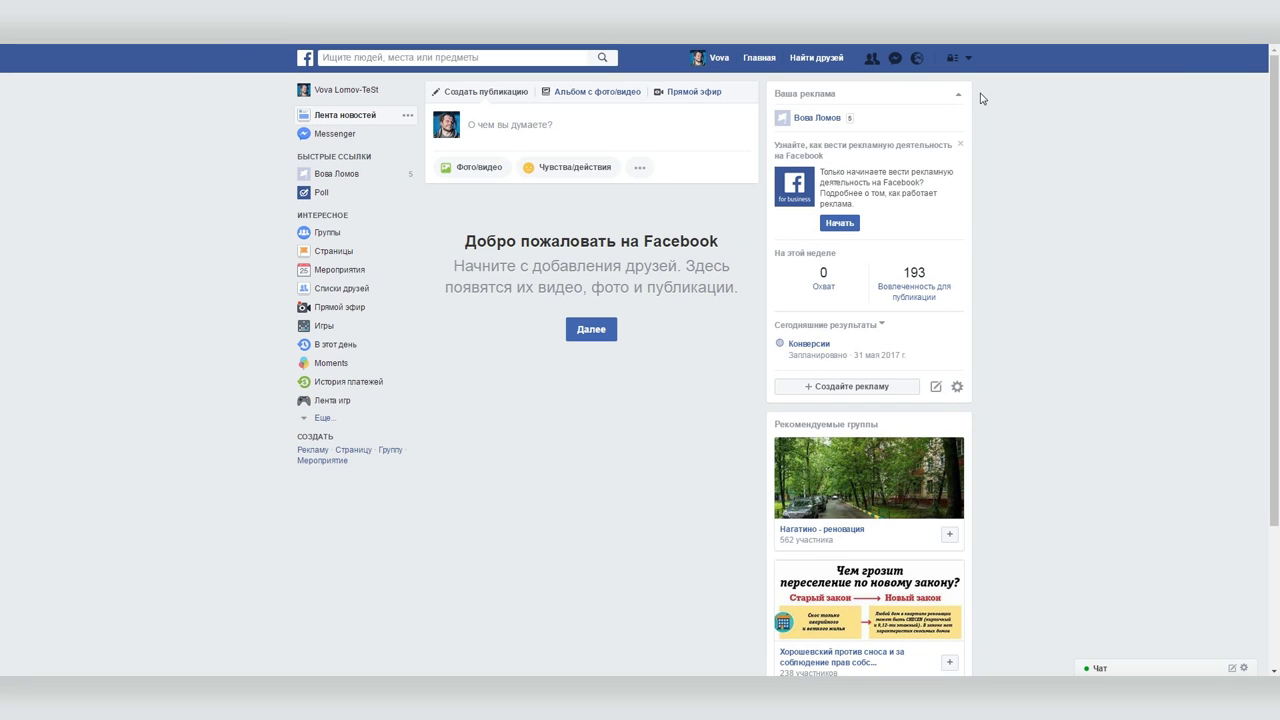
# Open Ads Manager from the expanded shortcuts on the Facebook home page and show the advertising account options
pyautogui.click(325, 418)
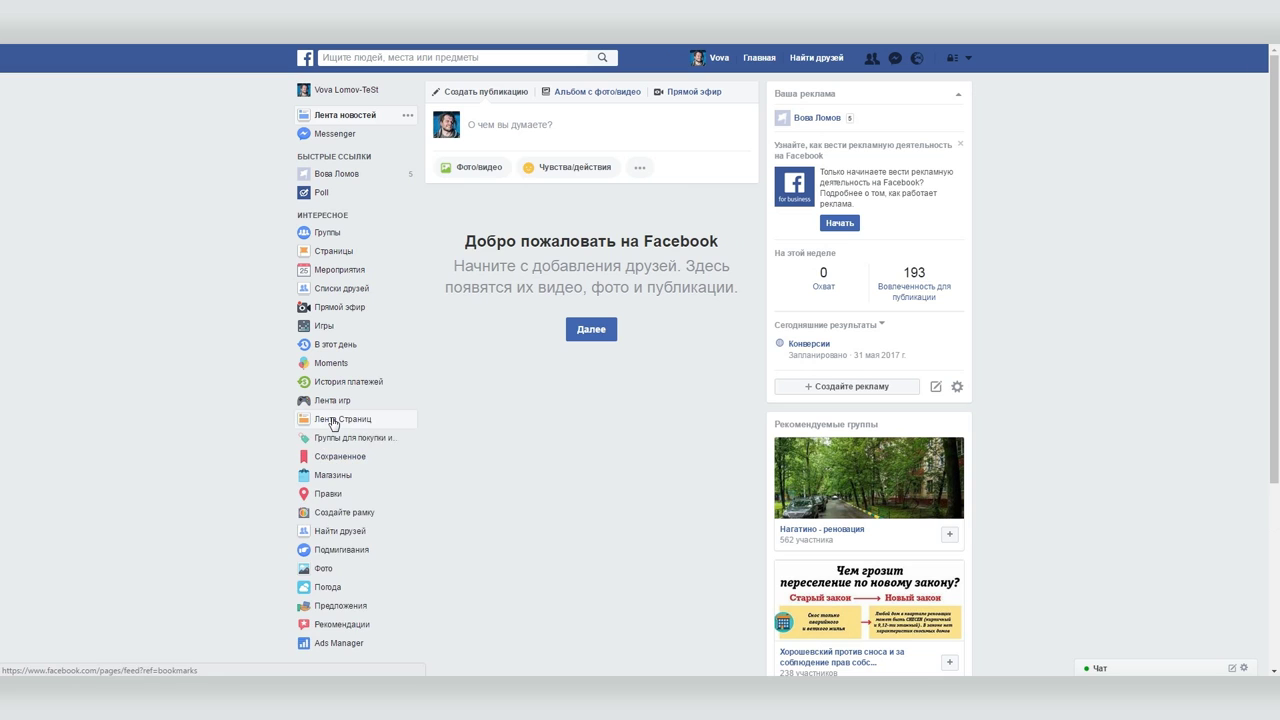
pyautogui.scroll(-3, 376, 490)
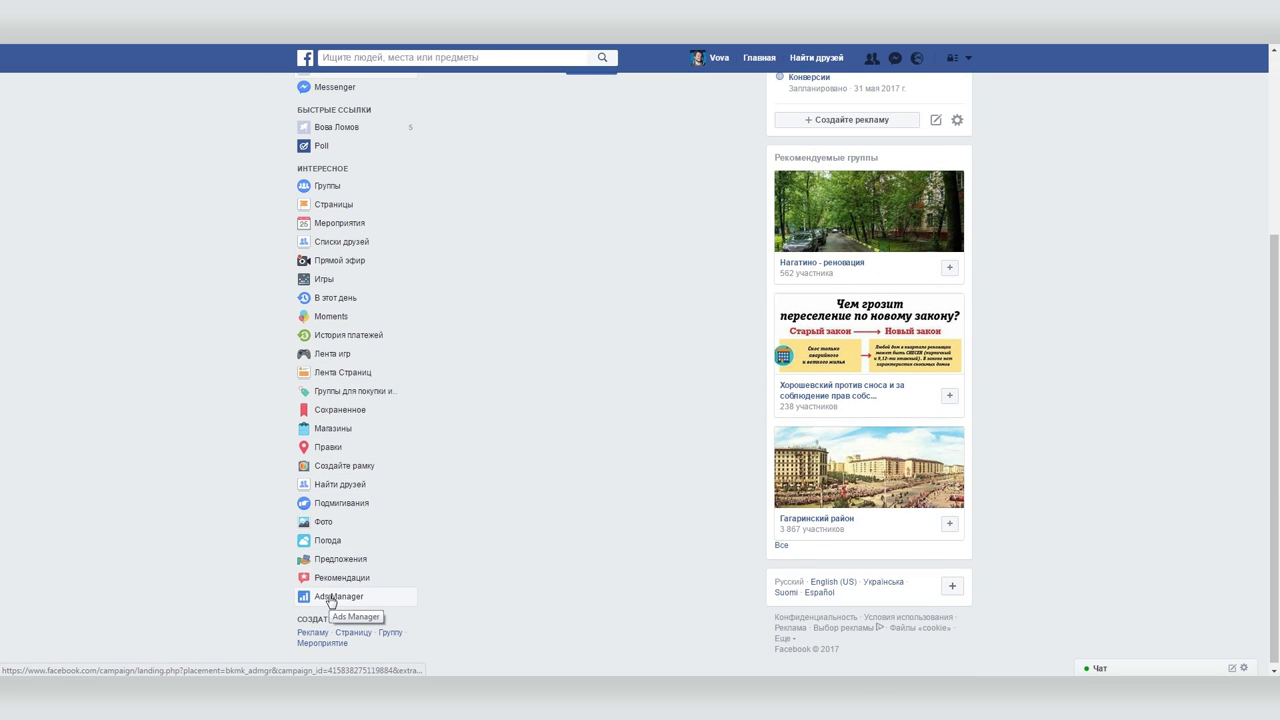
pyautogui.scroll(3, 331, 601)
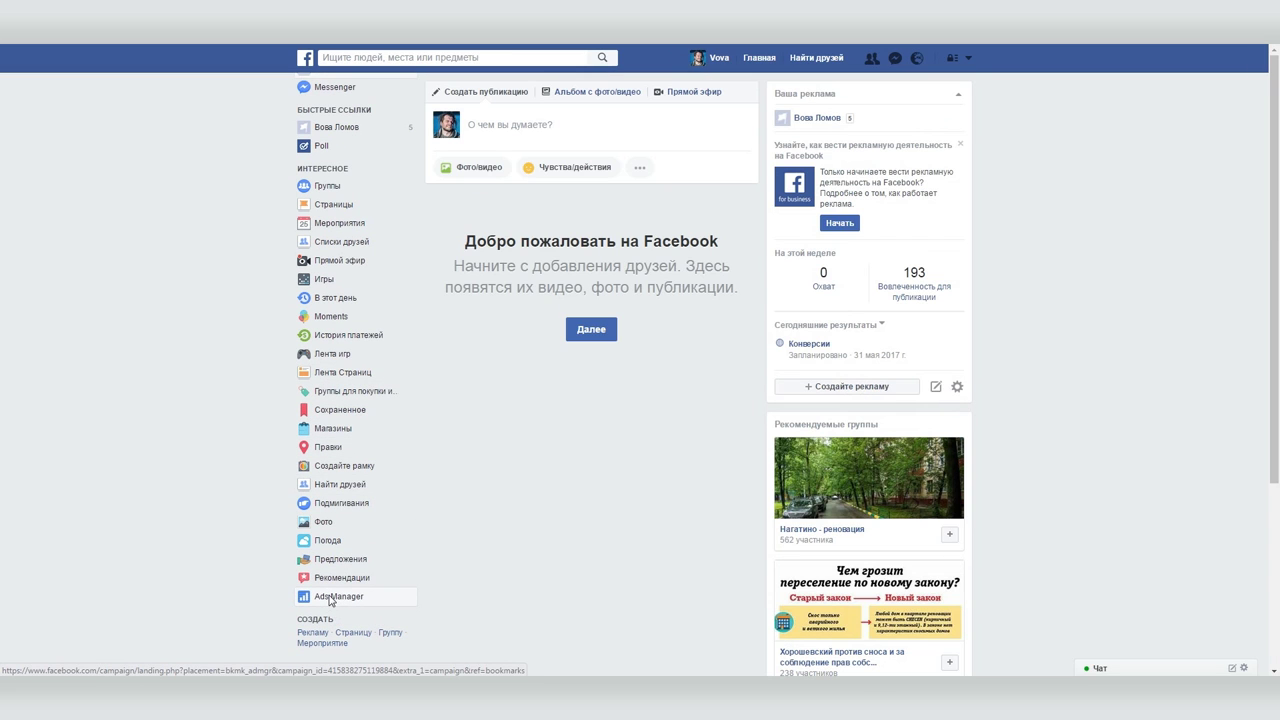
pyautogui.click(331, 597)
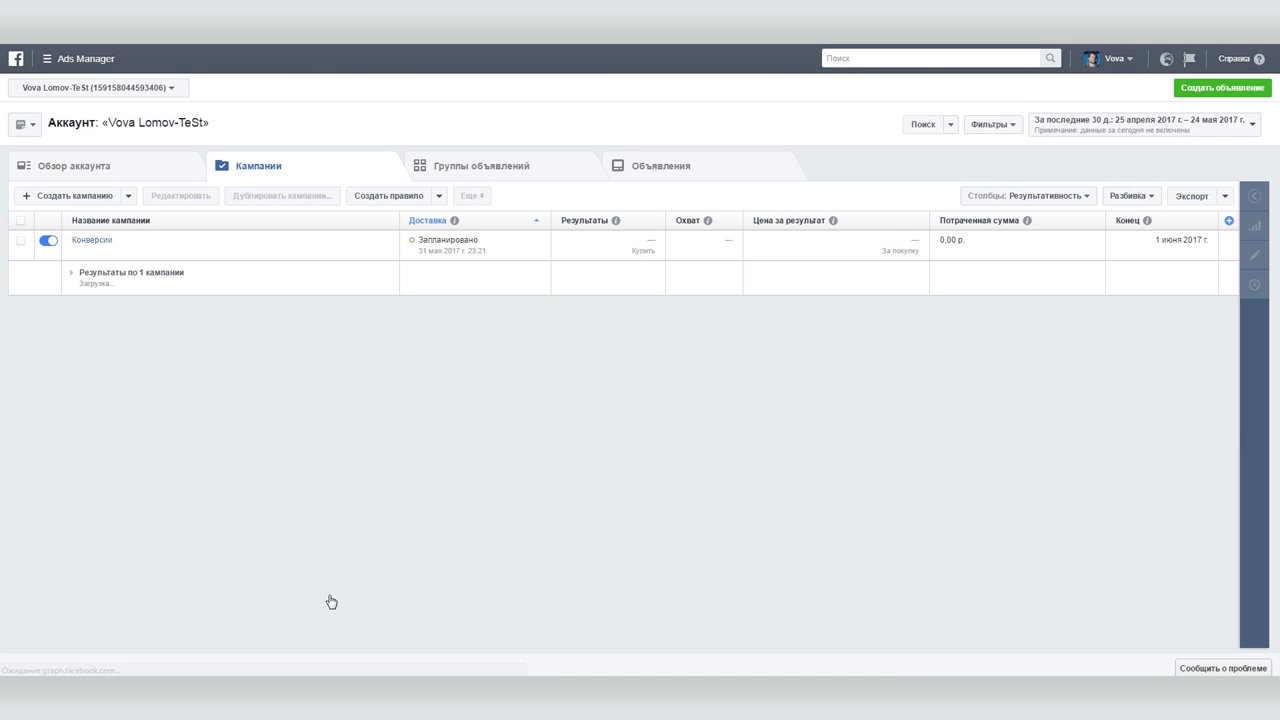
pyautogui.click(1110, 58)
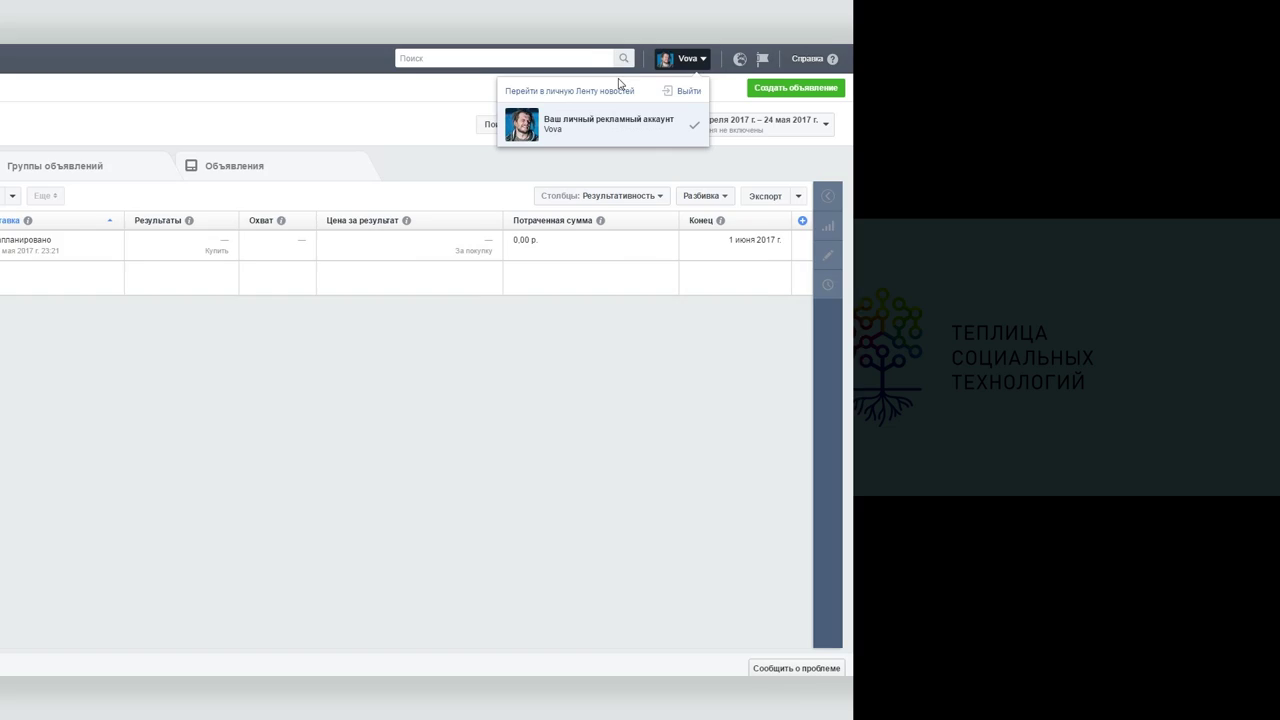